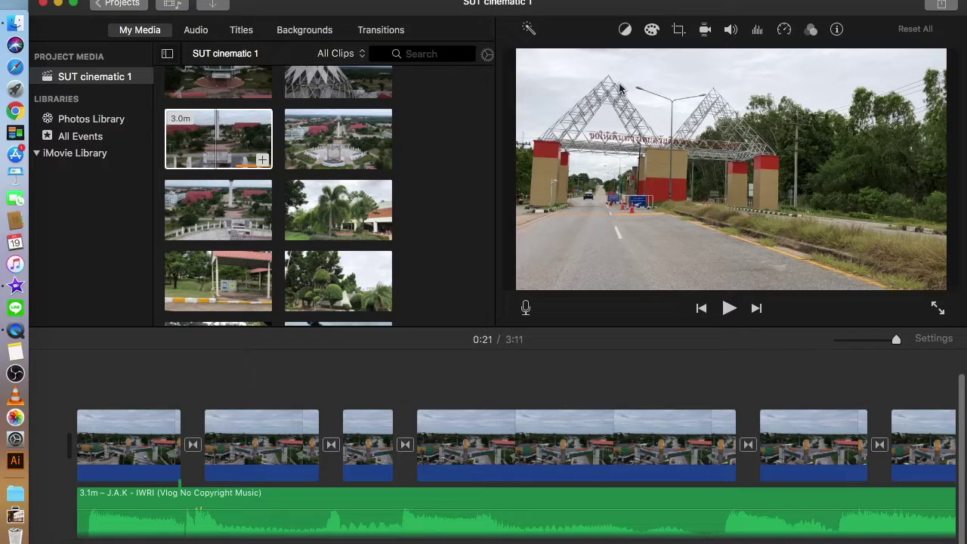
Step: Play the project full screen around the amphitheatre and tower shot to review it, and return to the editor
{"action": "left_click", "coordinate": [937, 310]}
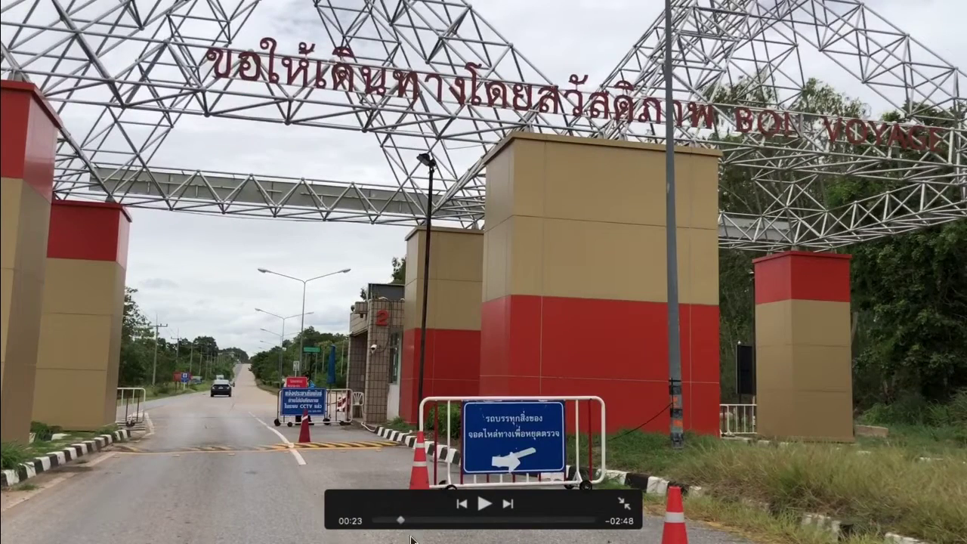
{"action": "left_click_drag", "start_coordinate": [401, 520], "coordinate": [319, 520]}
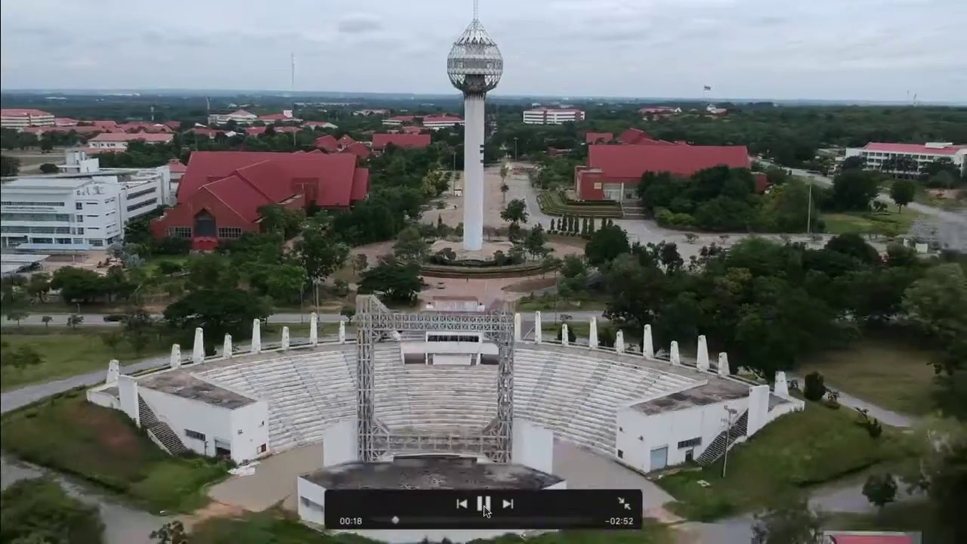
{"action": "left_click", "coordinate": [485, 511]}
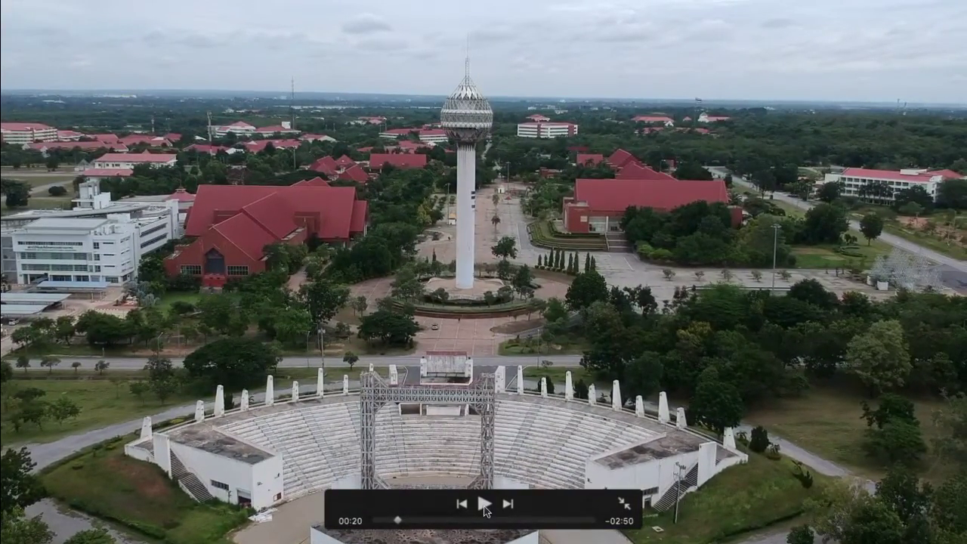
{"action": "key", "text": "Escape"}
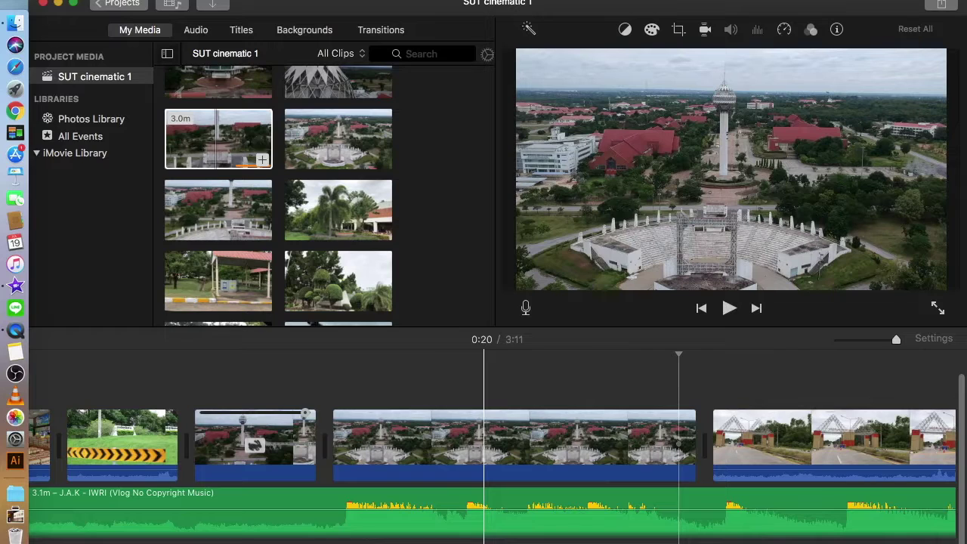
{"action": "scroll", "coordinate": [385, 482], "scroll_direction": "left", "scroll_amount": 10}
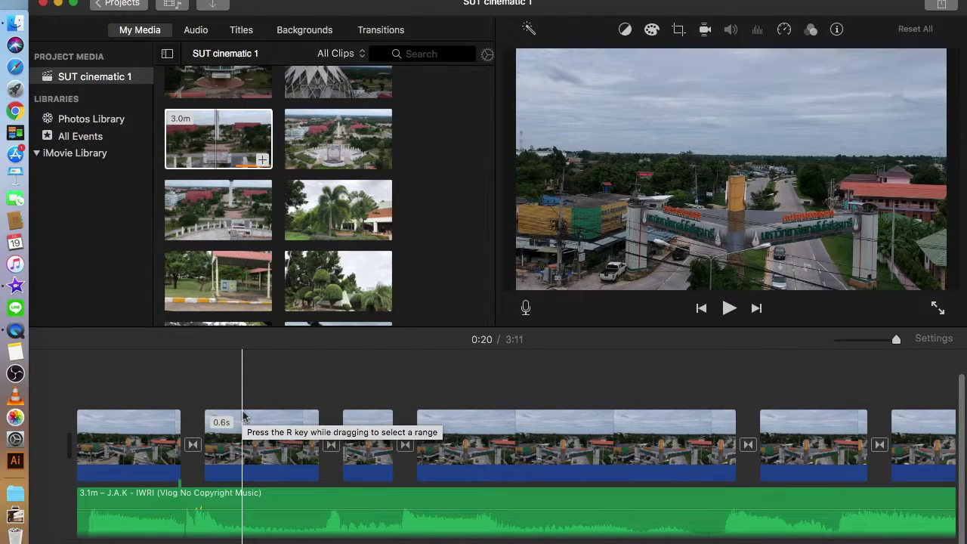
{"action": "left_click", "coordinate": [147, 442]}
{"action": "left_click", "coordinate": [270, 442], "text": "super"}
{"action": "left_click", "coordinate": [359, 433], "text": "super"}
{"action": "left_click", "coordinate": [476, 429], "text": "super"}
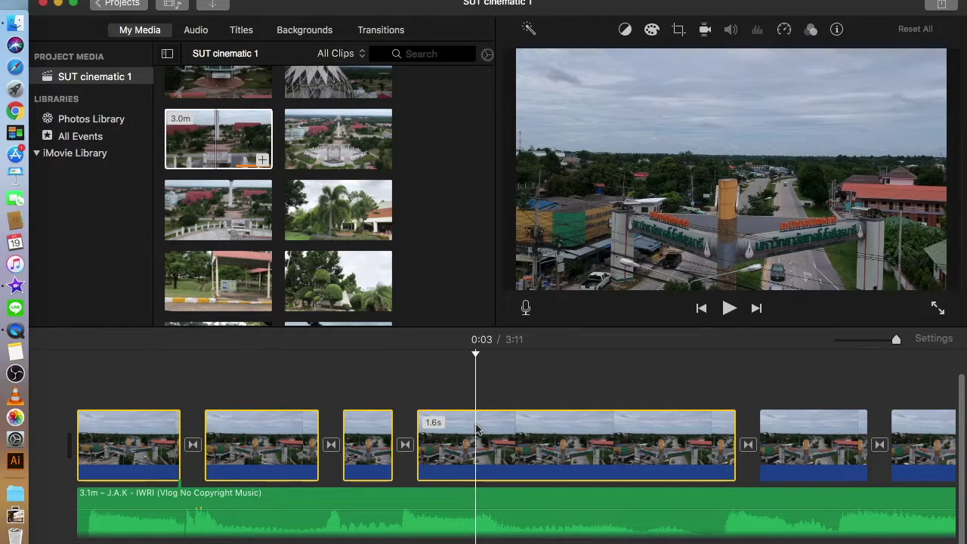
{"action": "left_click", "coordinate": [793, 435], "text": "super"}
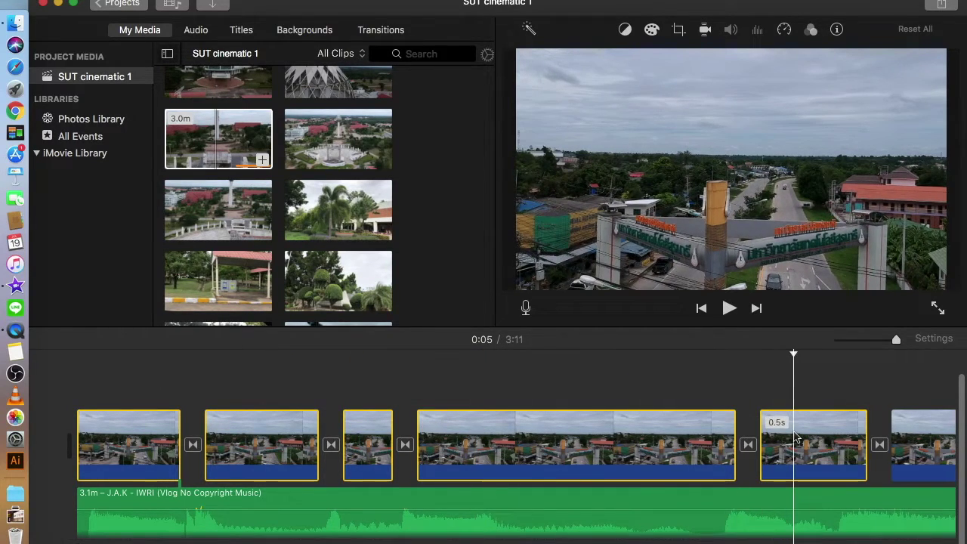
{"action": "left_click", "coordinate": [288, 376]}
Step: Copy all clips from the opening gate shot through the amphitheatre shot and paste them at the start of the timeline
{"action": "left_click_drag", "start_coordinate": [60, 385], "coordinate": [236, 435]}
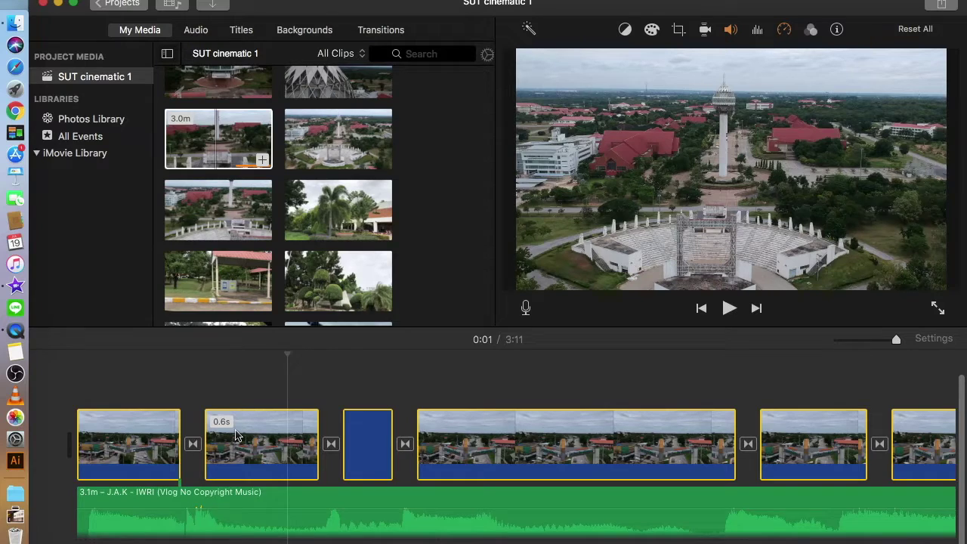
{"action": "left_click", "coordinate": [70, 377]}
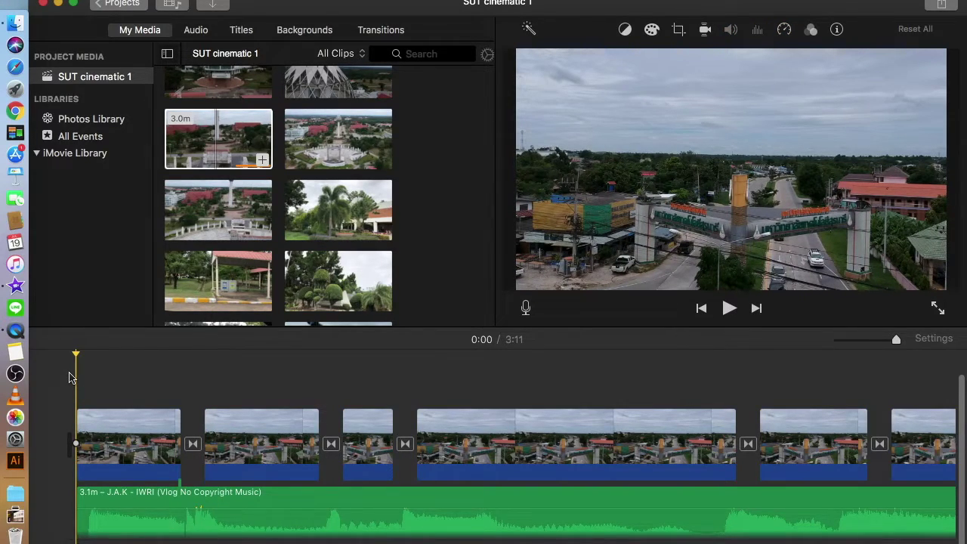
{"action": "key", "text": "super+z"}
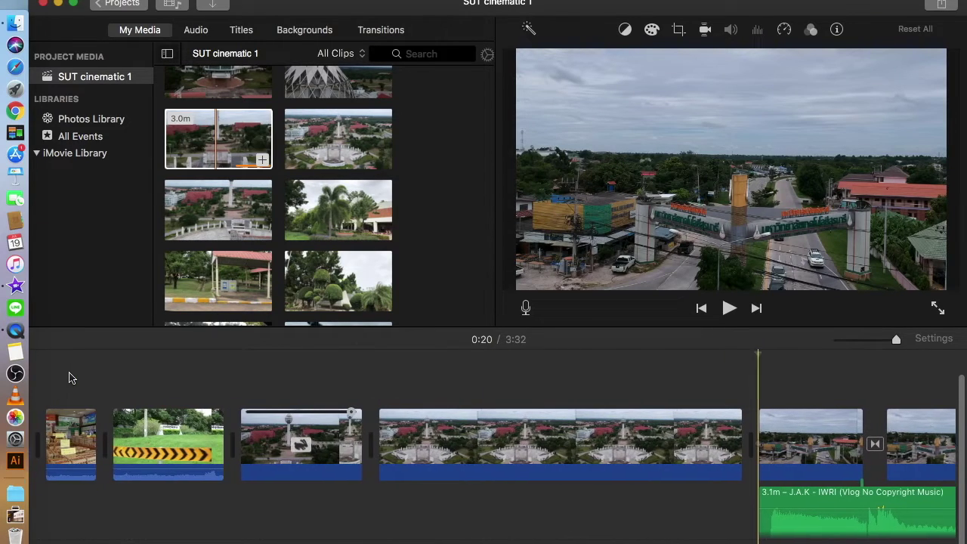
Step: Select all the pasted clips and stack them as an overlay track above the original clips from the start of the timeline
{"action": "scroll", "coordinate": [69, 378], "scroll_direction": "left", "scroll_amount": 10}
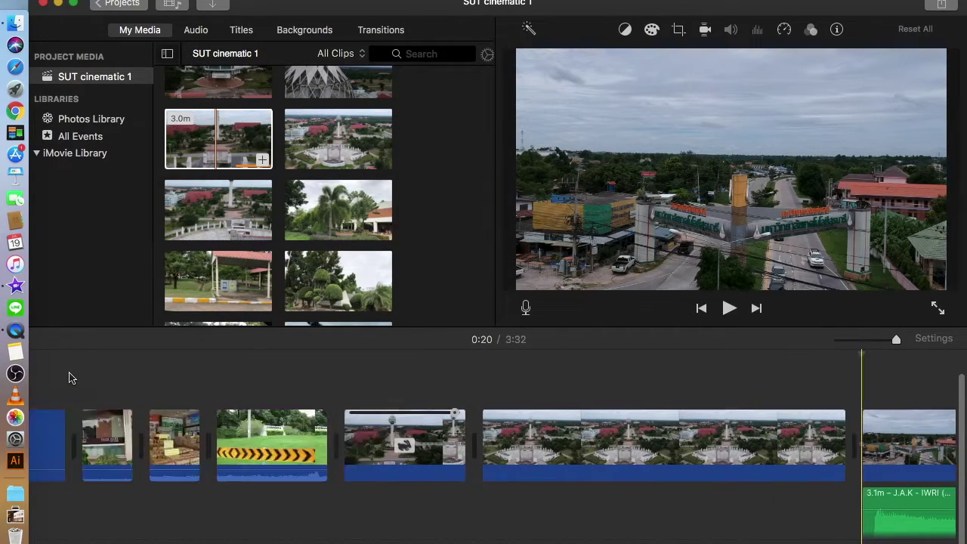
{"action": "key", "text": "super+minus"}
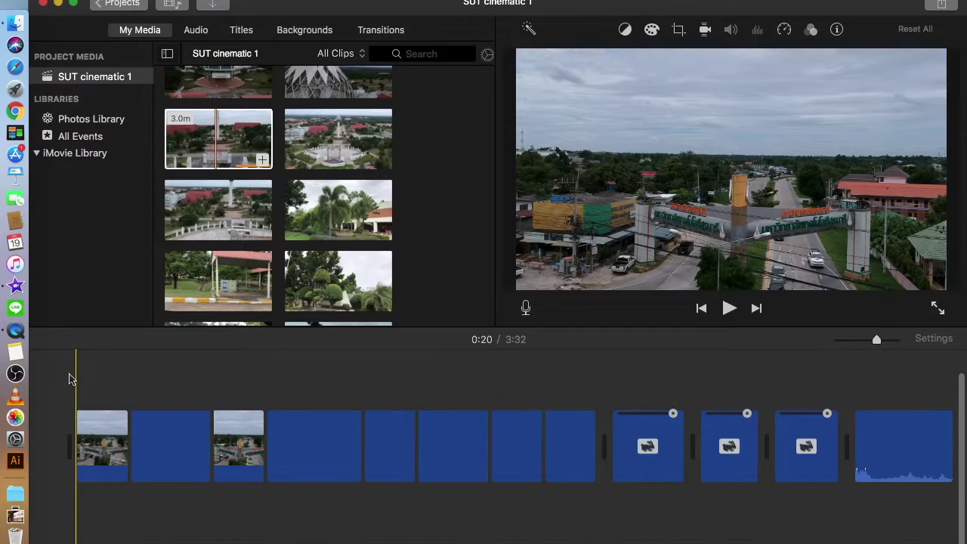
{"action": "scroll", "coordinate": [383, 380], "scroll_direction": "right", "scroll_amount": 10}
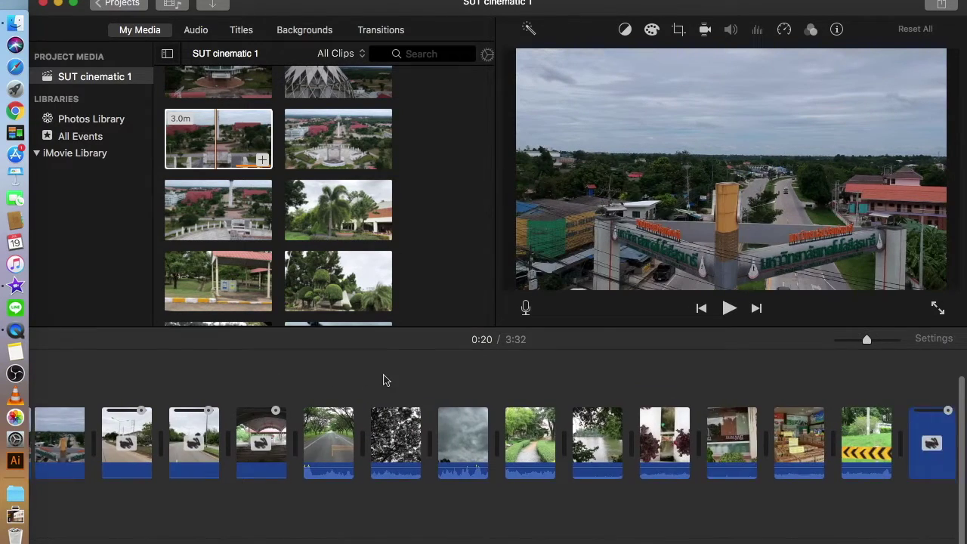
{"action": "left_click_drag", "start_coordinate": [827, 384], "coordinate": [3, 495]}
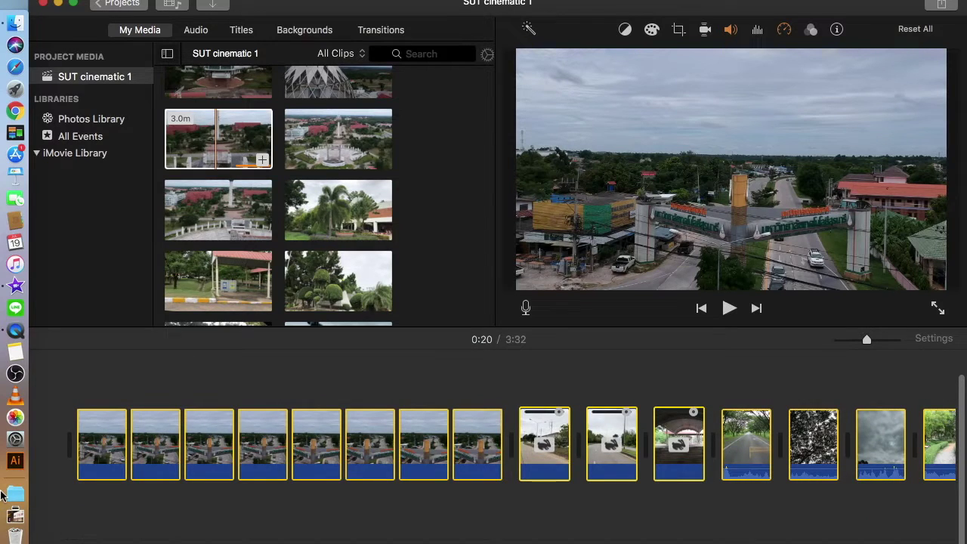
{"action": "left_click_drag", "start_coordinate": [96, 421], "coordinate": [91, 361]}
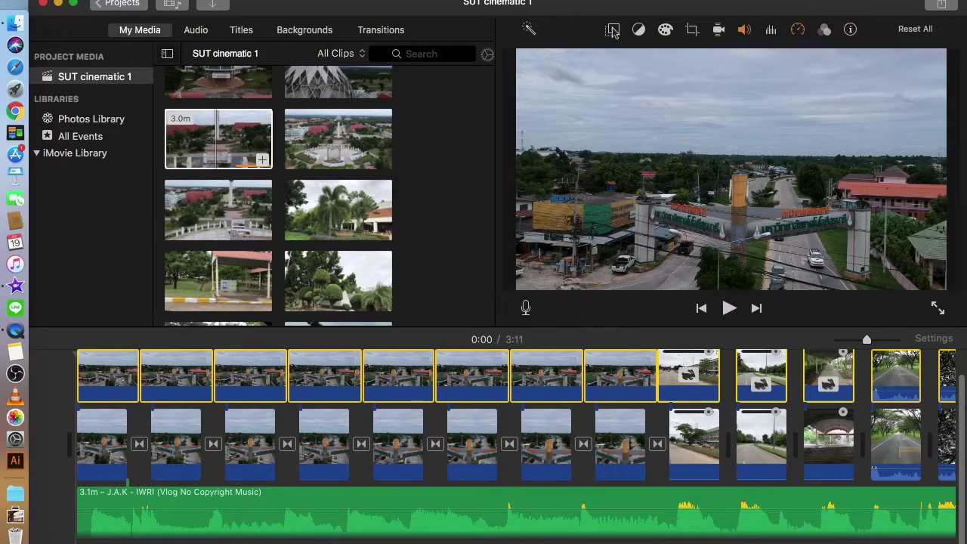
Step: Set the video overlay mode of the stacked clips to Split Screen
{"action": "left_click", "coordinate": [613, 30]}
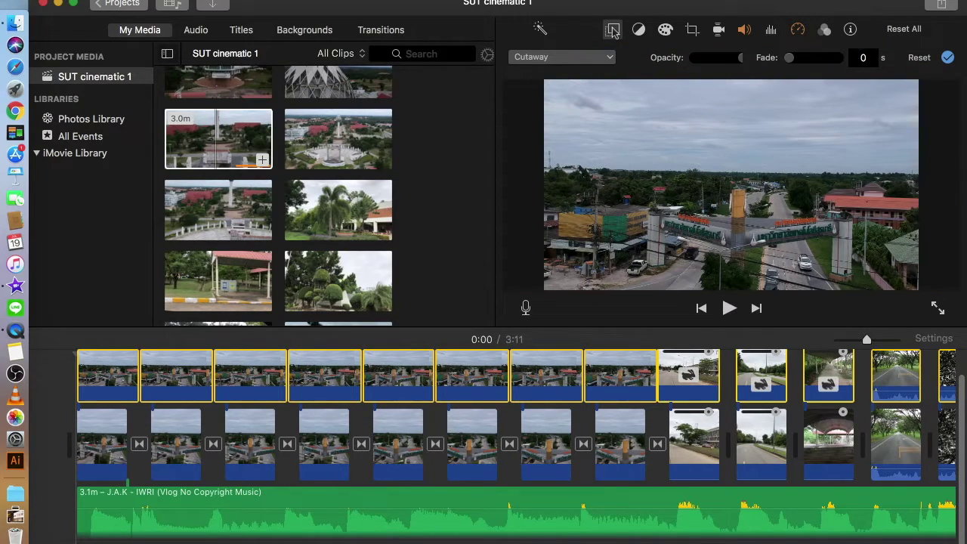
{"action": "left_click", "coordinate": [603, 58]}
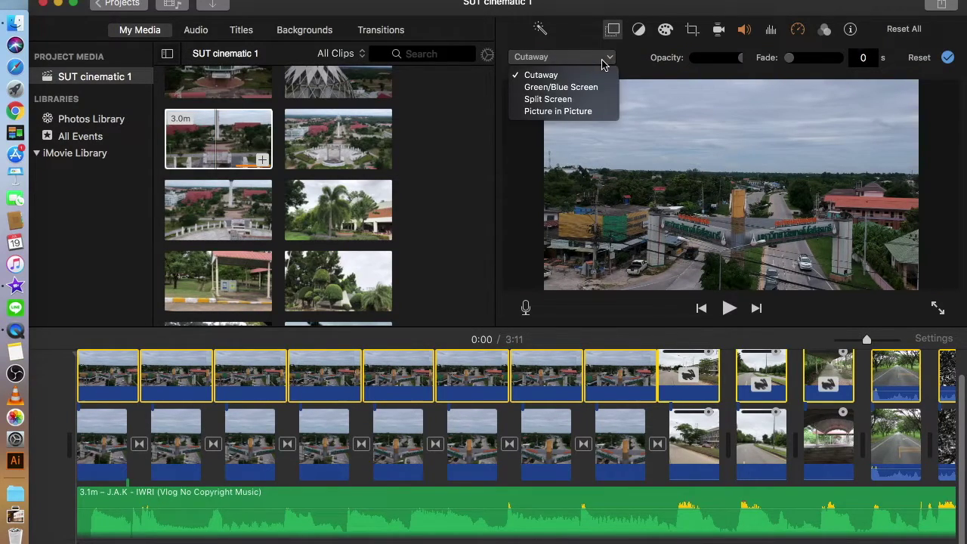
{"action": "left_click", "coordinate": [583, 99]}
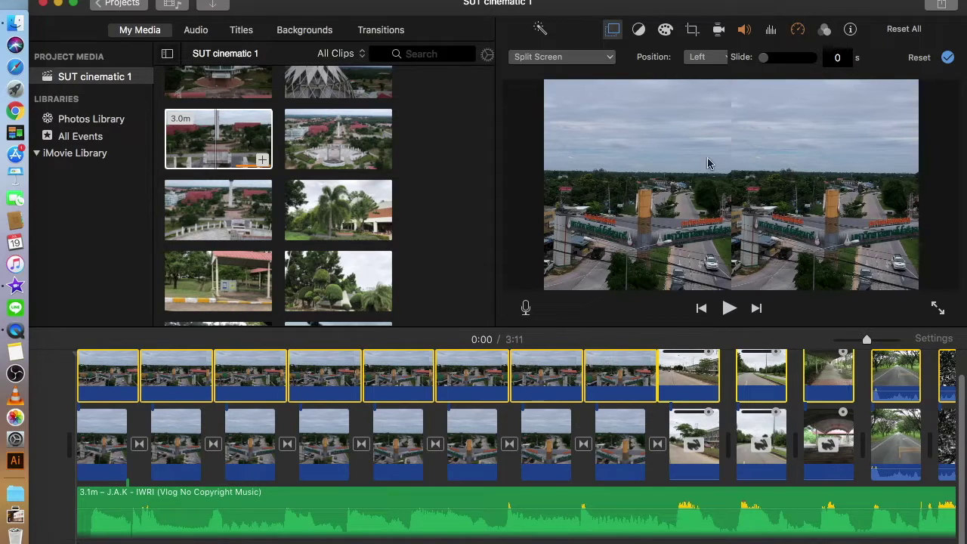
Step: Play the split-screen sequence from the beginning to check the effect
{"action": "left_click", "coordinate": [53, 378]}
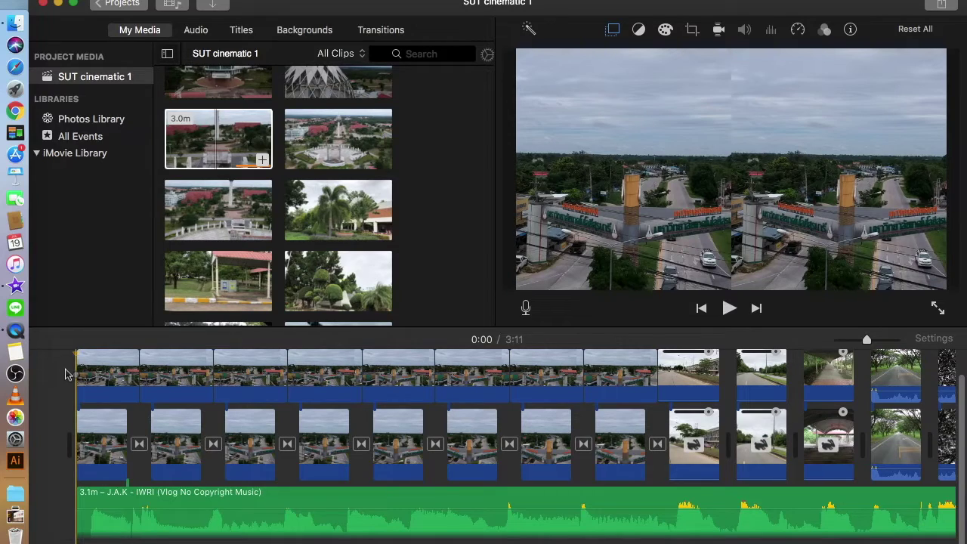
{"action": "scroll", "coordinate": [75, 378], "scroll_direction": "up", "scroll_amount": 2}
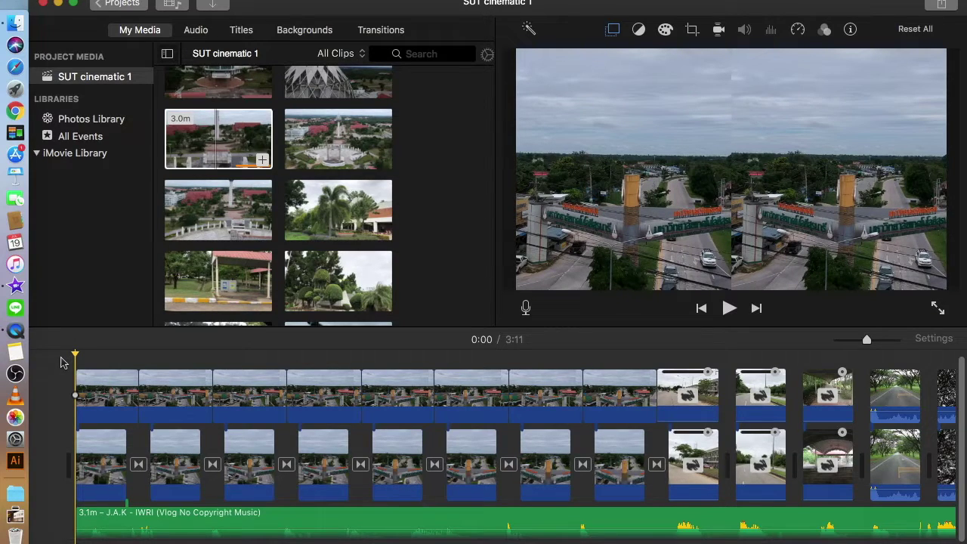
{"action": "key", "text": "space"}
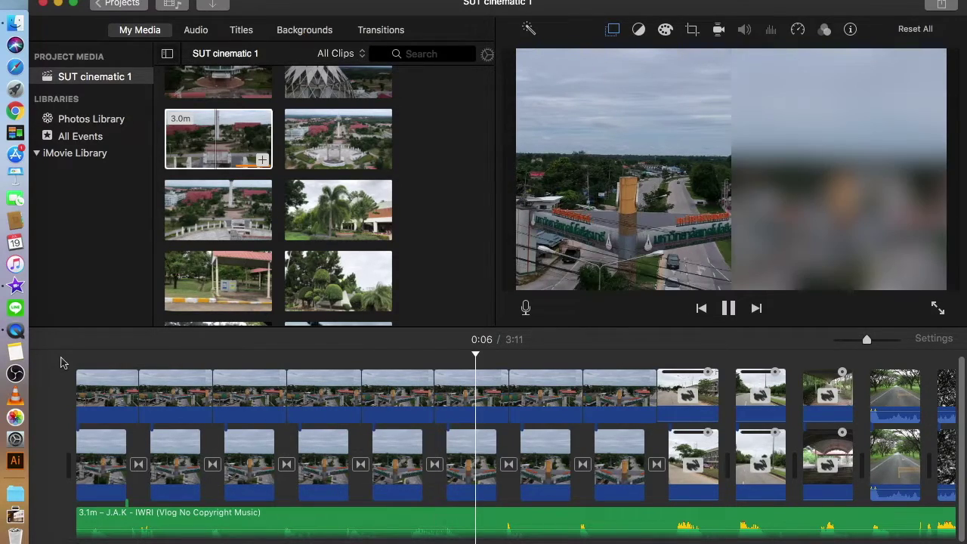
{"action": "key", "text": "space"}
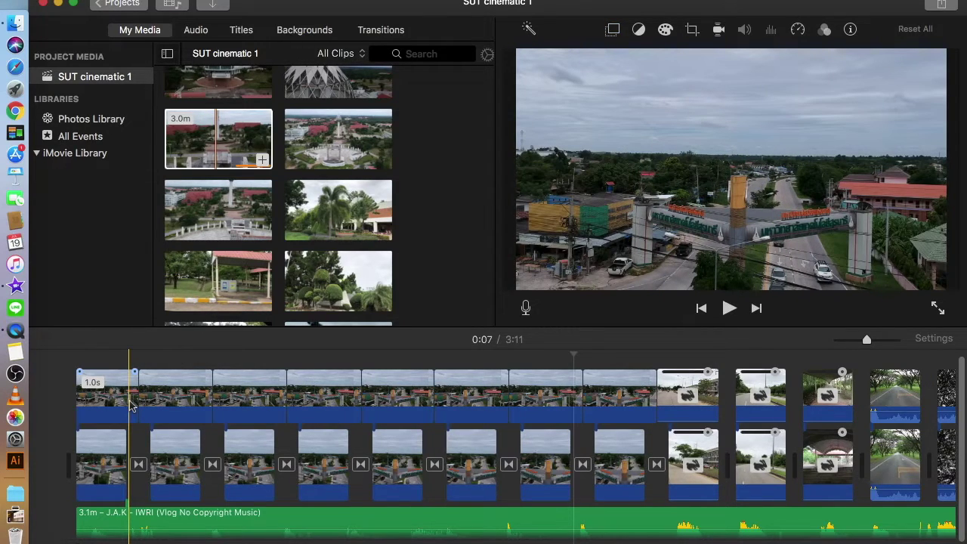
Step: Undo the split-screen overlay and the pasting of the duplicate clips
{"action": "key", "text": "cmd+z"}
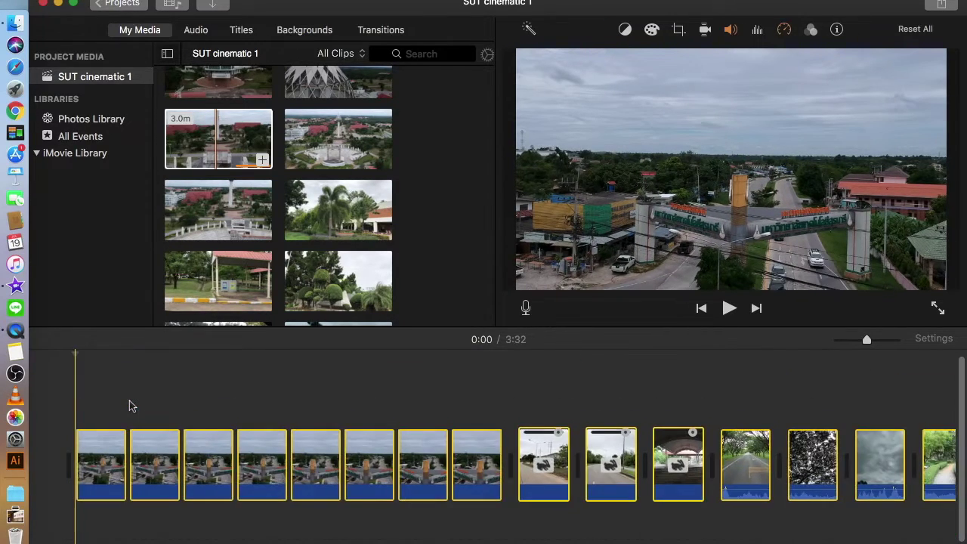
{"action": "left_click", "coordinate": [130, 406]}
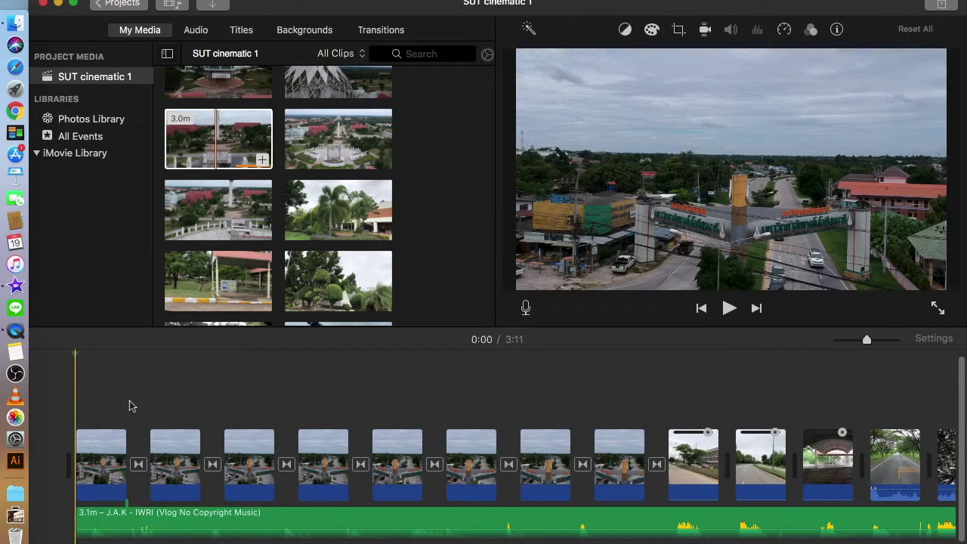
Step: Duplicate the clips from the first gate shot through the amphitheatre shot by copying and pasting them at the timeline start
{"action": "left_click_drag", "start_coordinate": [61, 398], "coordinate": [196, 488]}
{"action": "scroll", "coordinate": [196, 487], "scroll_direction": "left", "scroll_amount": 10}
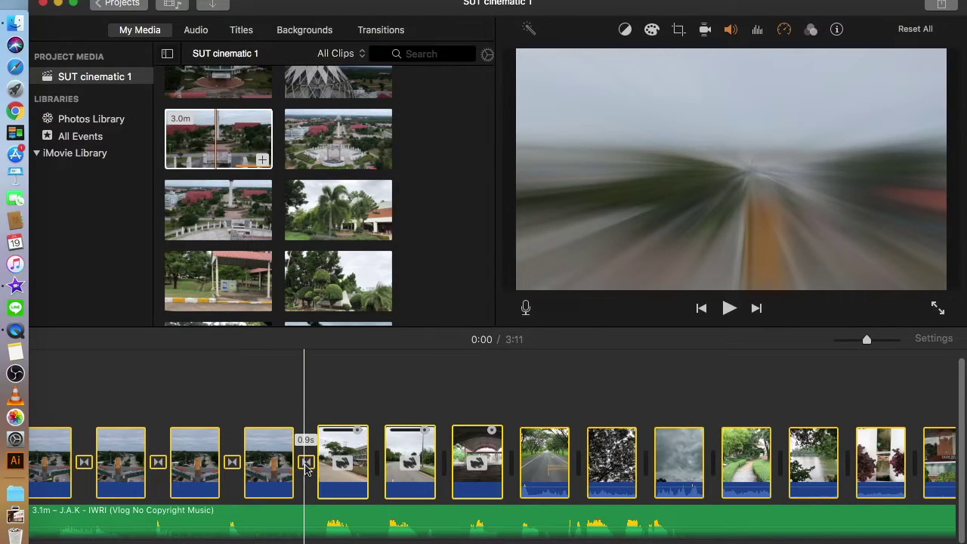
{"action": "scroll", "coordinate": [306, 468], "scroll_direction": "left", "scroll_amount": 10}
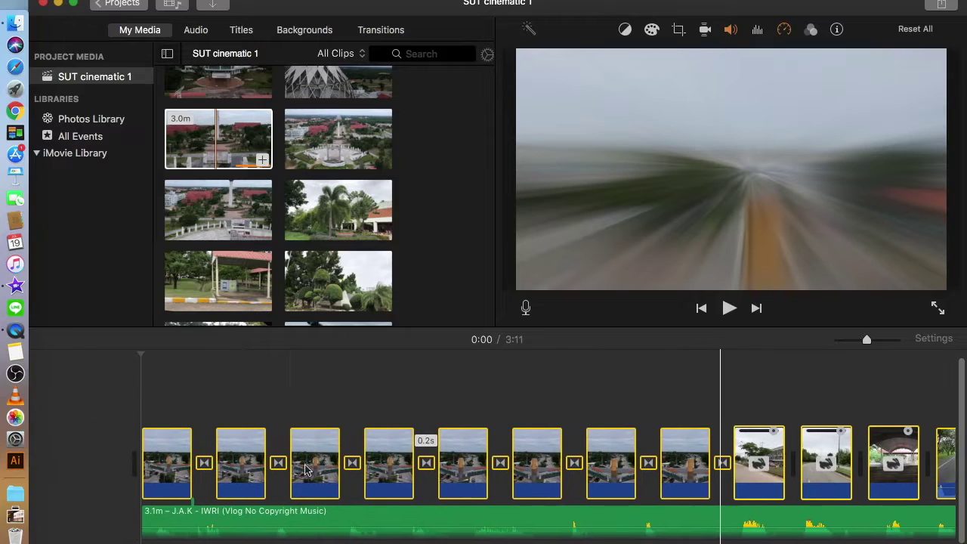
{"action": "left_click", "coordinate": [62, 400]}
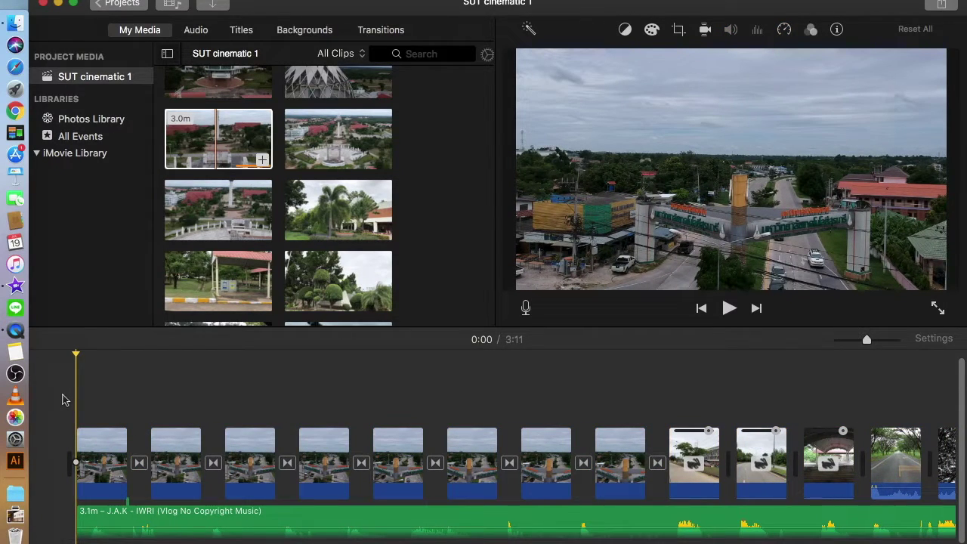
{"action": "key", "text": "super+v"}
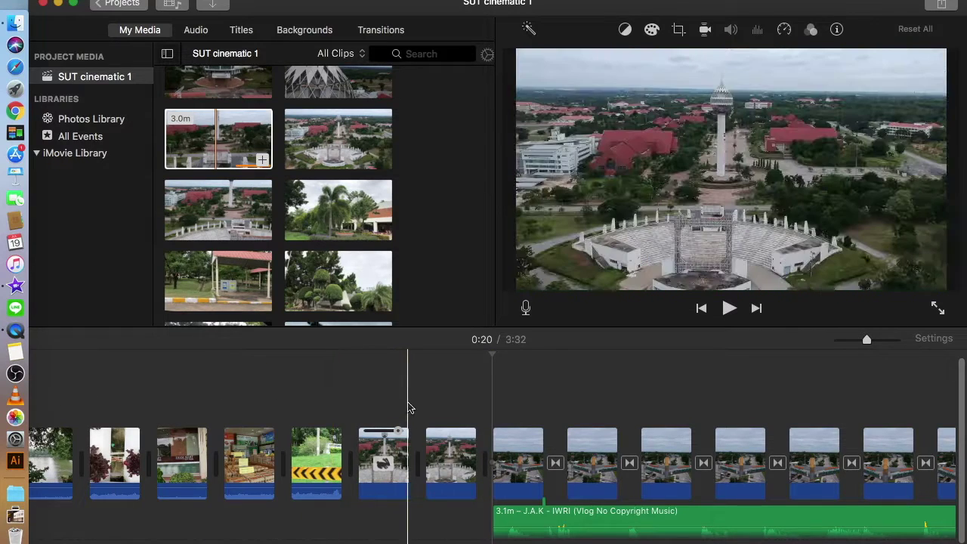
Step: Try to stack the pasted clips above the originals, and undo back to the timeline without the duplicates
{"action": "left_click_drag", "start_coordinate": [459, 418], "coordinate": [2, 535]}
{"action": "left_click_drag", "start_coordinate": [91, 442], "coordinate": [96, 380]}
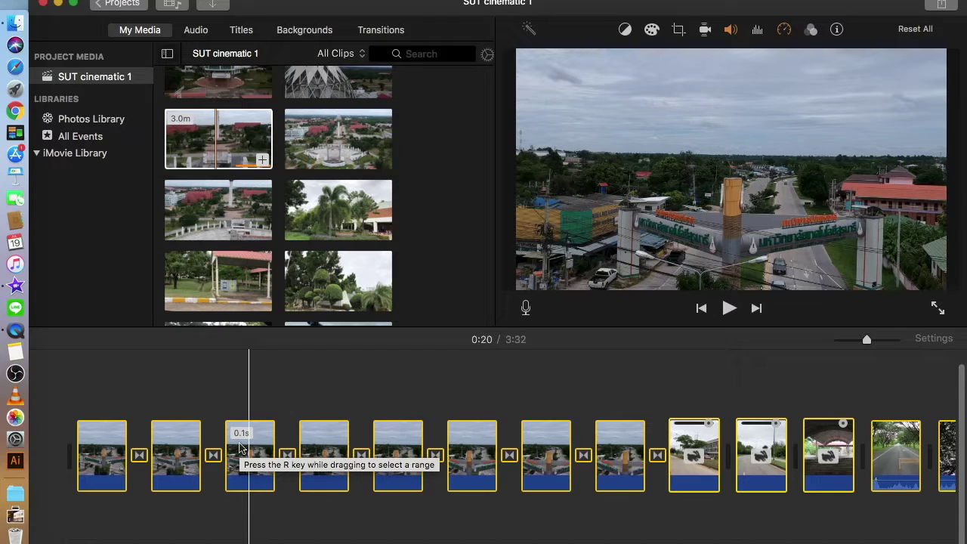
{"action": "key", "text": "super+z"}
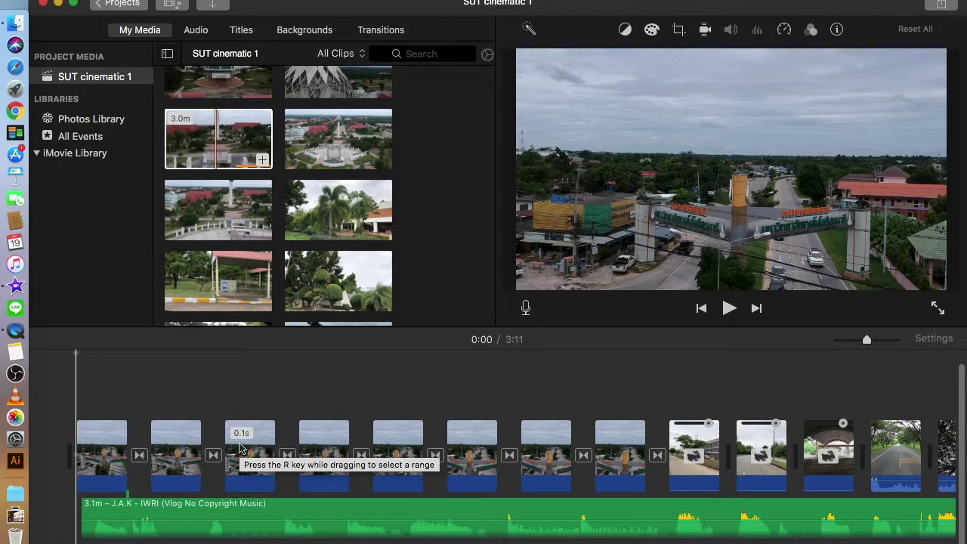
Step: Copy the opening clips through the amphitheatre shot again and paste the duplicates at the beginning of the timeline
{"action": "left_click_drag", "start_coordinate": [78, 400], "coordinate": [439, 435]}
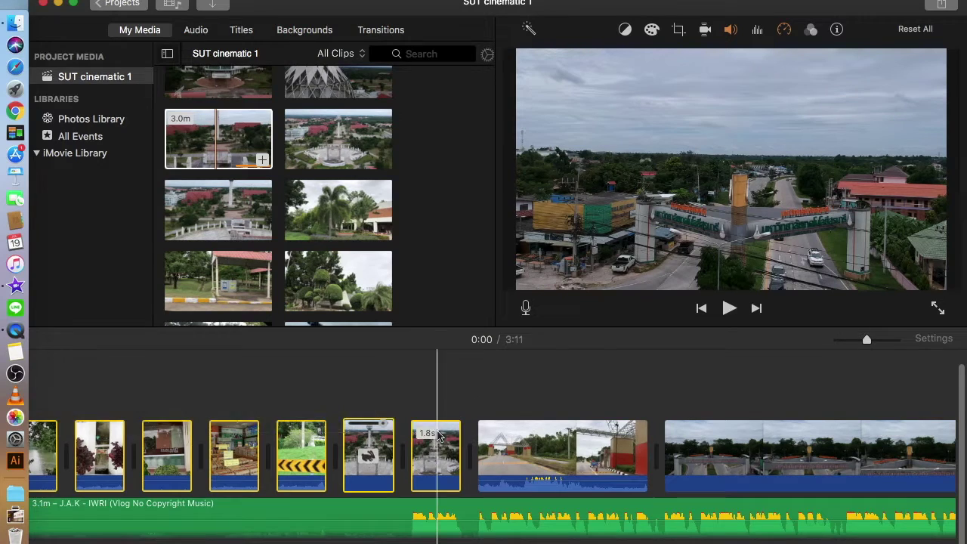
{"action": "left_click", "coordinate": [53, 414]}
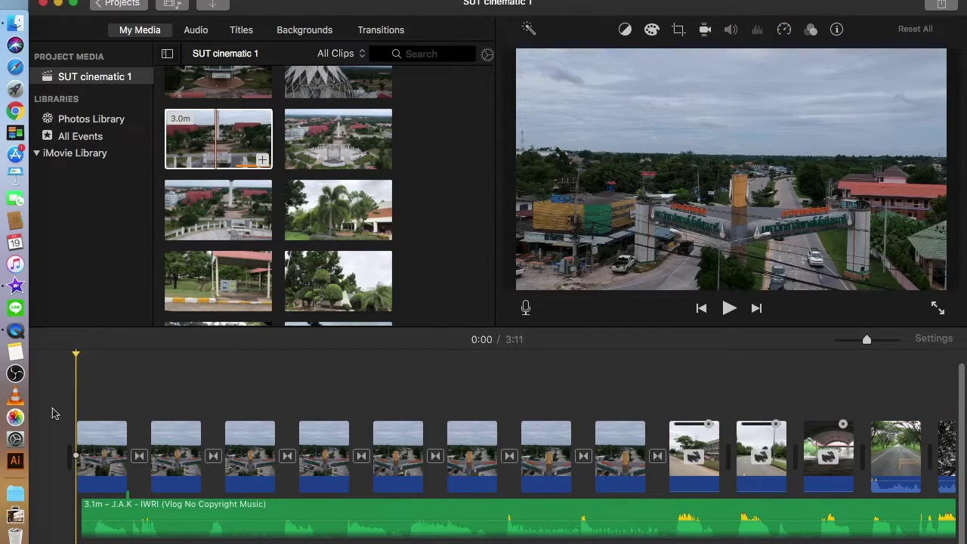
{"action": "key", "text": "super+v"}
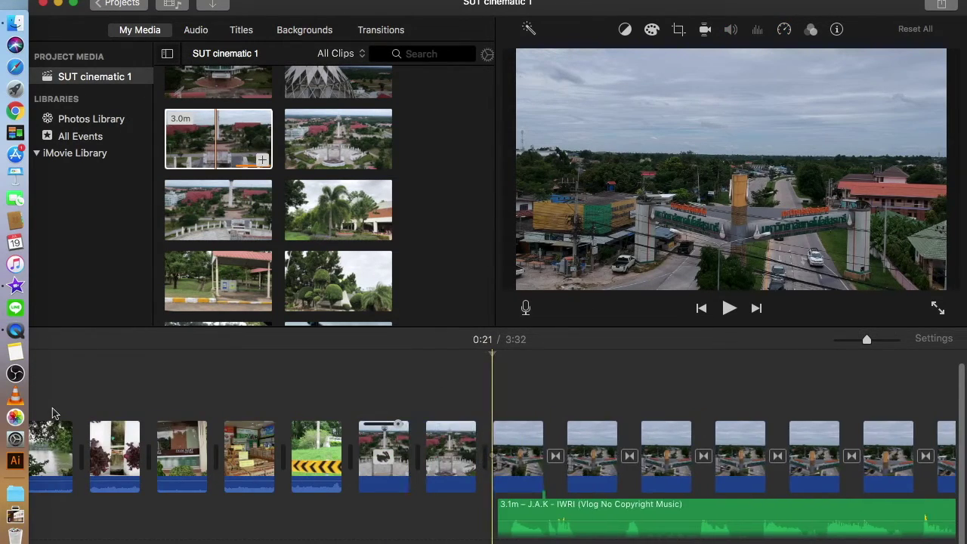
Step: Move all the pasted clips onto an overlay track above the originals, starting at the beginning of the timeline
{"action": "left_click_drag", "start_coordinate": [461, 412], "coordinate": [15, 529]}
{"action": "left_click_drag", "start_coordinate": [104, 453], "coordinate": [95, 378]}
{"action": "key", "text": "super+equal"}
{"action": "key", "text": "super+equal"}
{"action": "key", "text": "super+equal"}
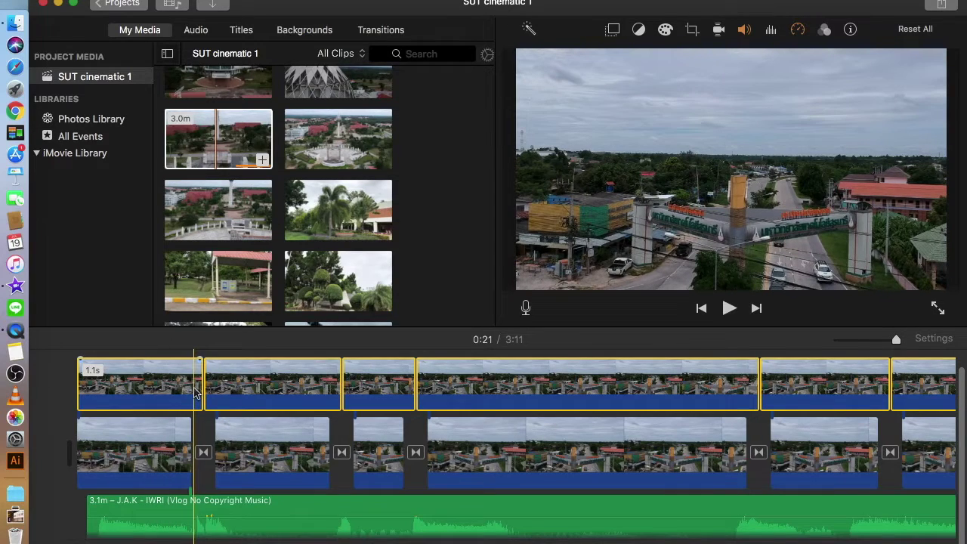
Step: Split the overlay clips around the first transition and delete the pieces that cover it
{"action": "left_click_drag", "start_coordinate": [195, 392], "coordinate": [213, 391]}
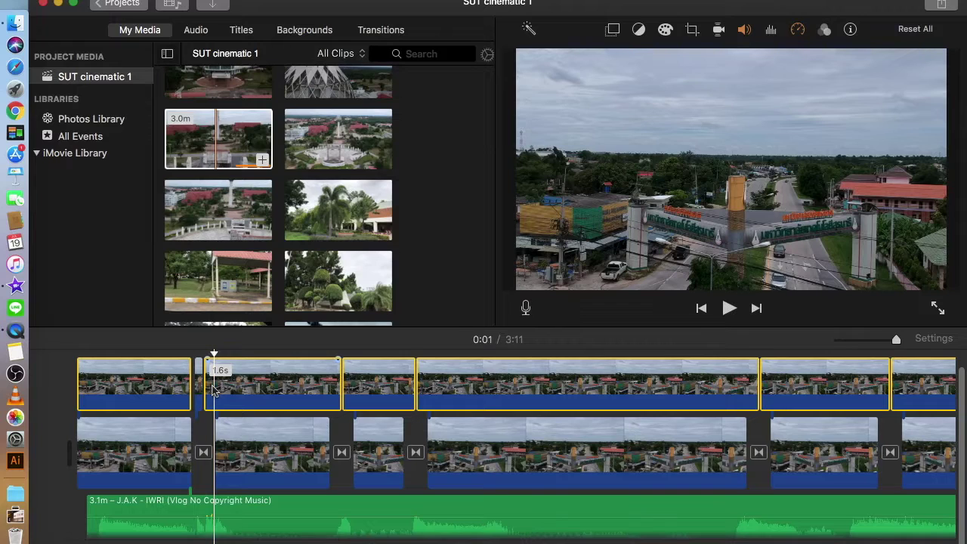
{"action": "key", "text": "super+b"}
{"action": "key", "text": "Delete"}
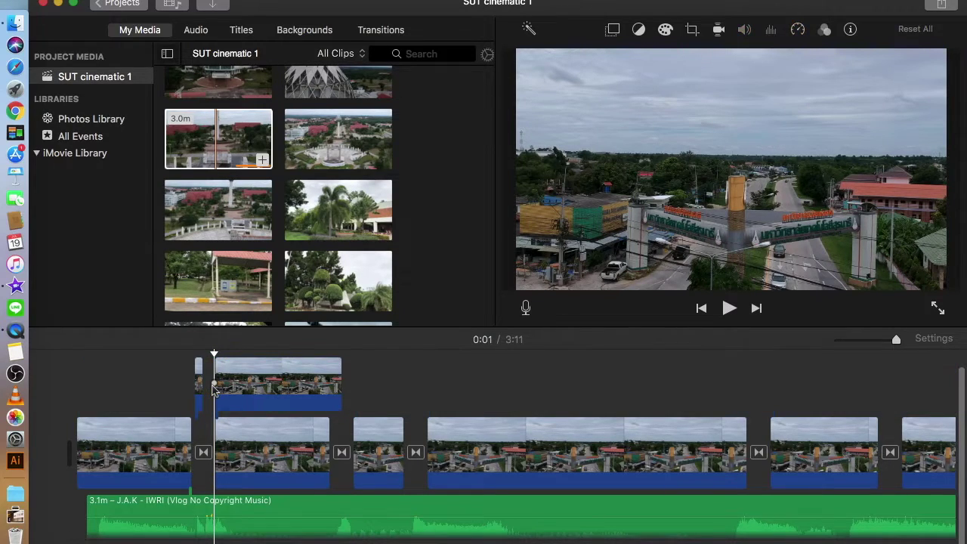
{"action": "key", "text": "super+z"}
{"action": "left_click", "coordinate": [202, 397]}
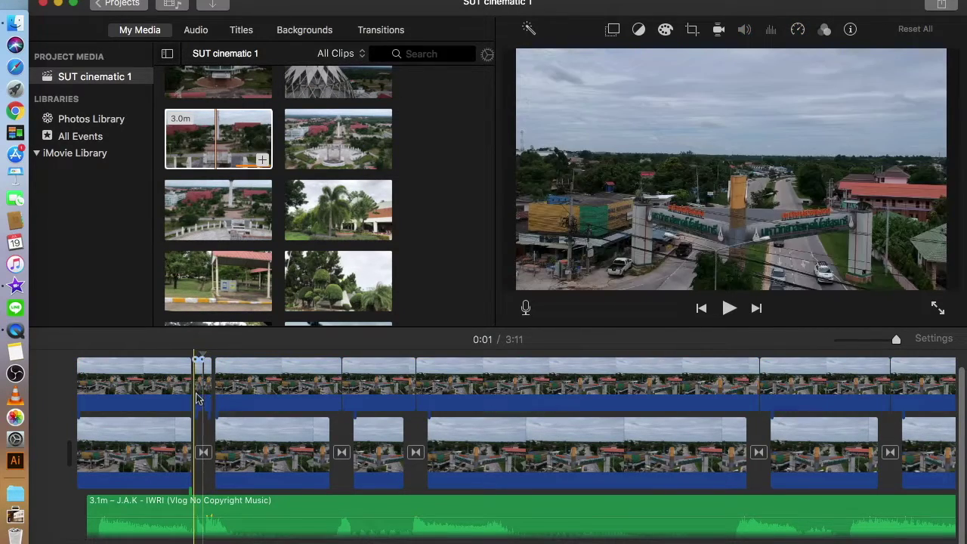
{"action": "key", "text": "Delete"}
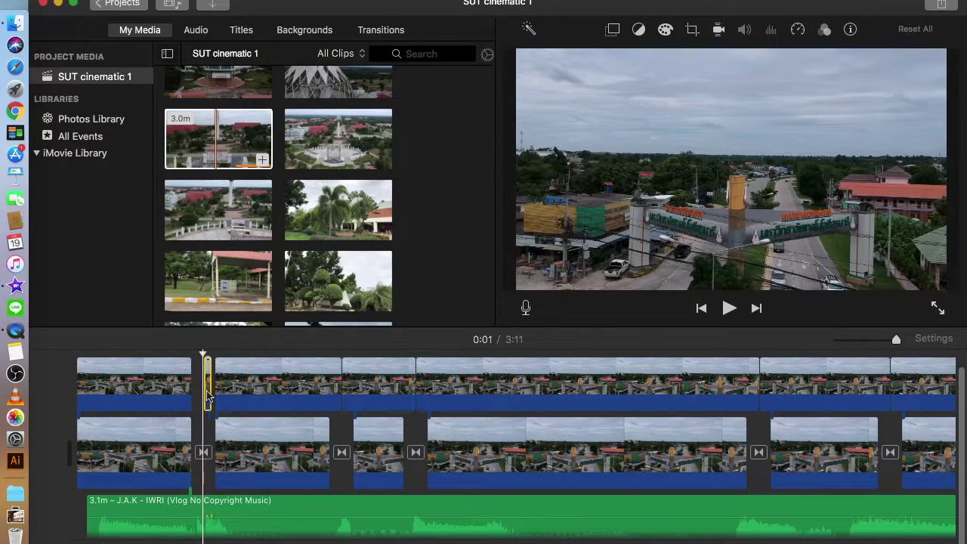
Step: Play back the opening of the timeline to check the gap above the first transition
{"action": "left_click", "coordinate": [172, 399]}
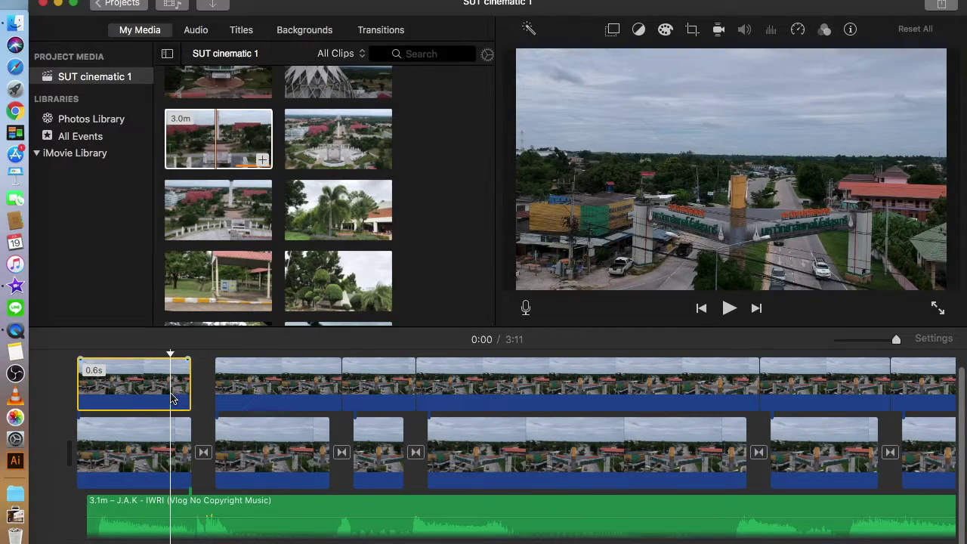
{"action": "key", "text": "space"}
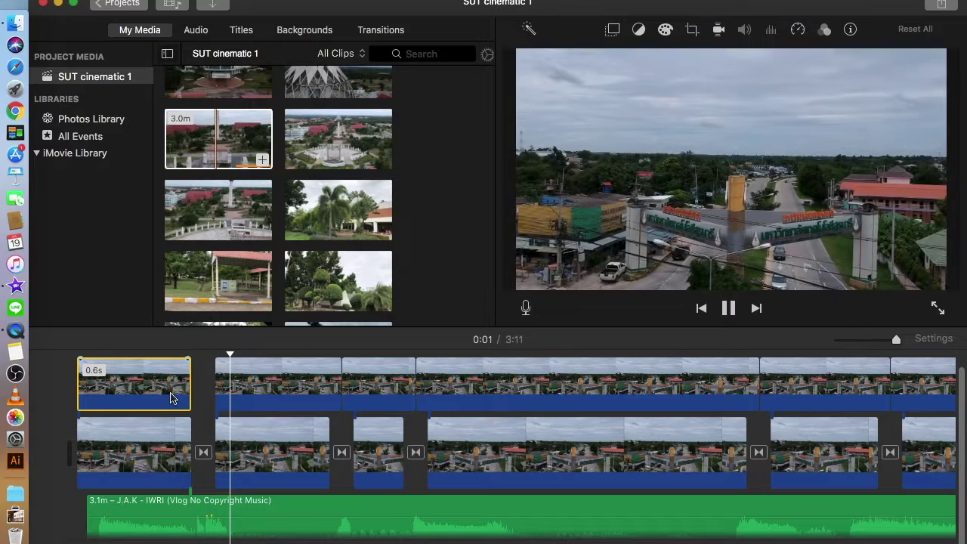
{"action": "key", "text": "space"}
{"action": "scroll", "coordinate": [57, 368], "scroll_direction": "up", "scroll_amount": 1}
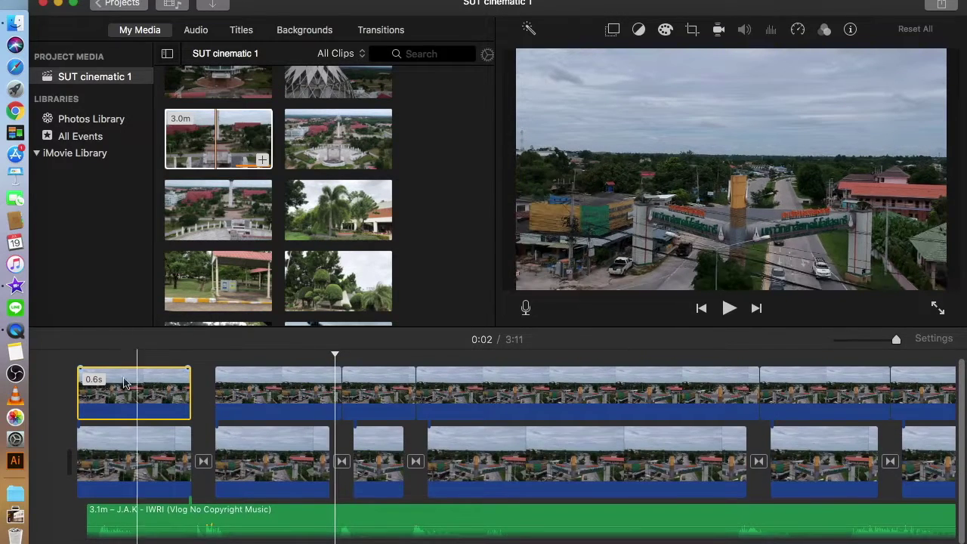
Step: Select all the overlay clips and change their overlay style from Cutaway to Split Screen
{"action": "left_click", "coordinate": [57, 368]}
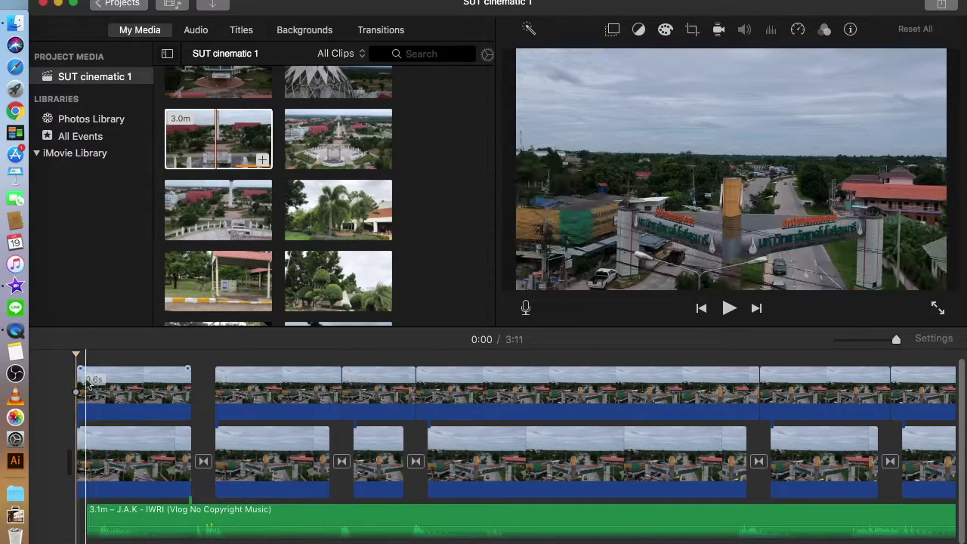
{"action": "left_click_drag", "start_coordinate": [63, 364], "coordinate": [686, 391]}
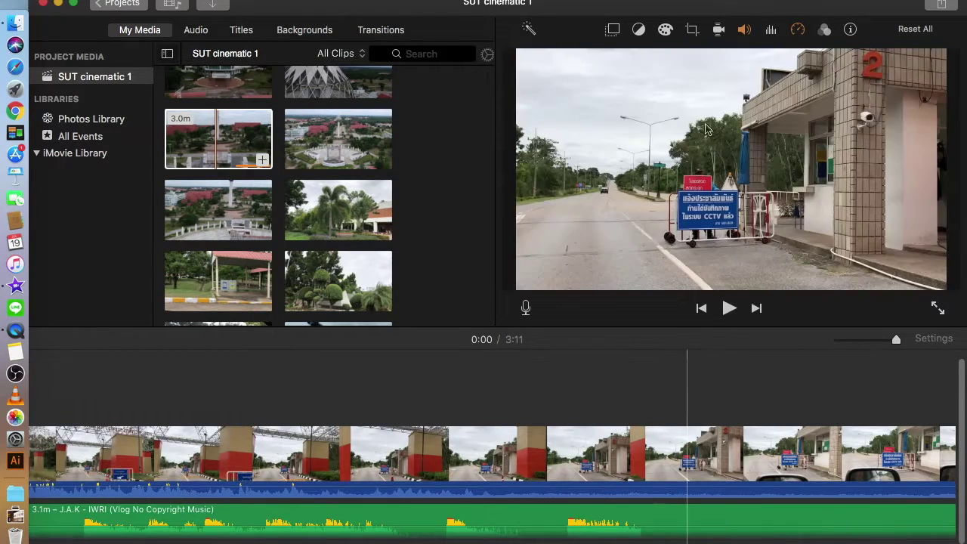
{"action": "left_click", "coordinate": [613, 30]}
{"action": "left_click", "coordinate": [607, 59]}
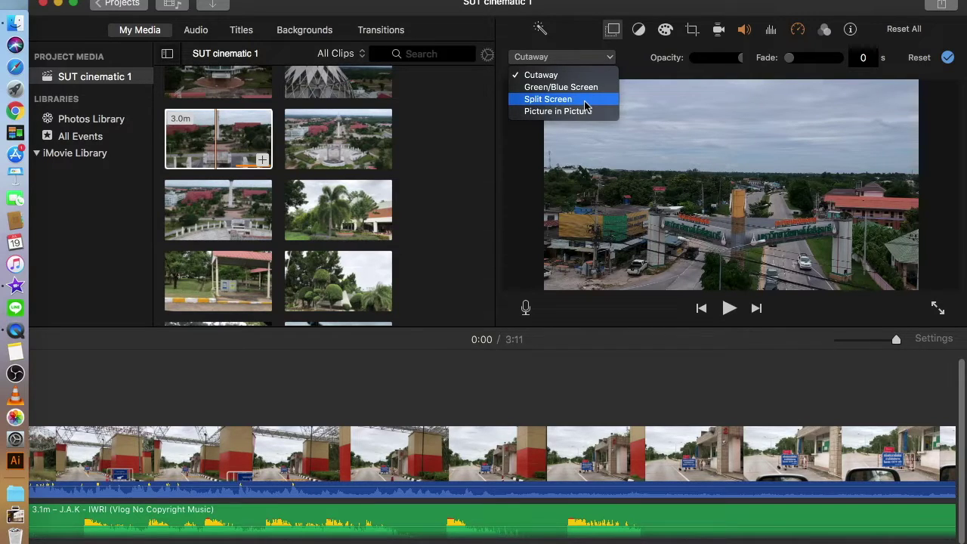
{"action": "left_click", "coordinate": [583, 101]}
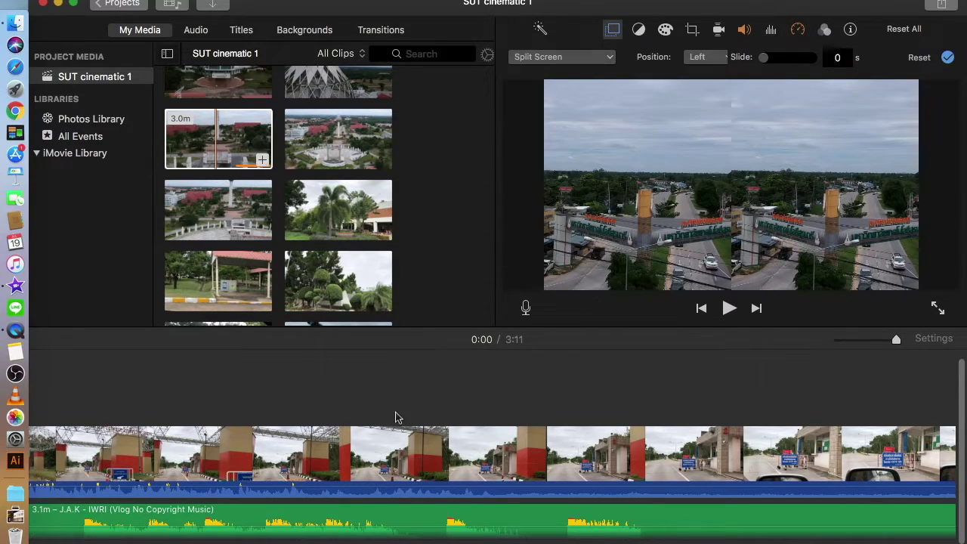
Step: Play the project from the beginning to check the split-screen effect
{"action": "scroll", "coordinate": [397, 417], "scroll_direction": "left", "scroll_amount": 10}
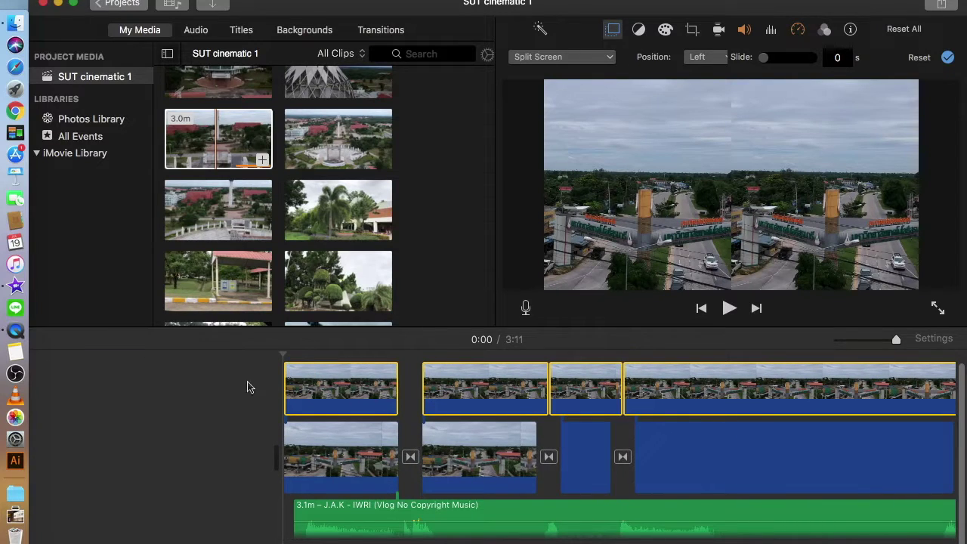
{"action": "left_click", "coordinate": [230, 381]}
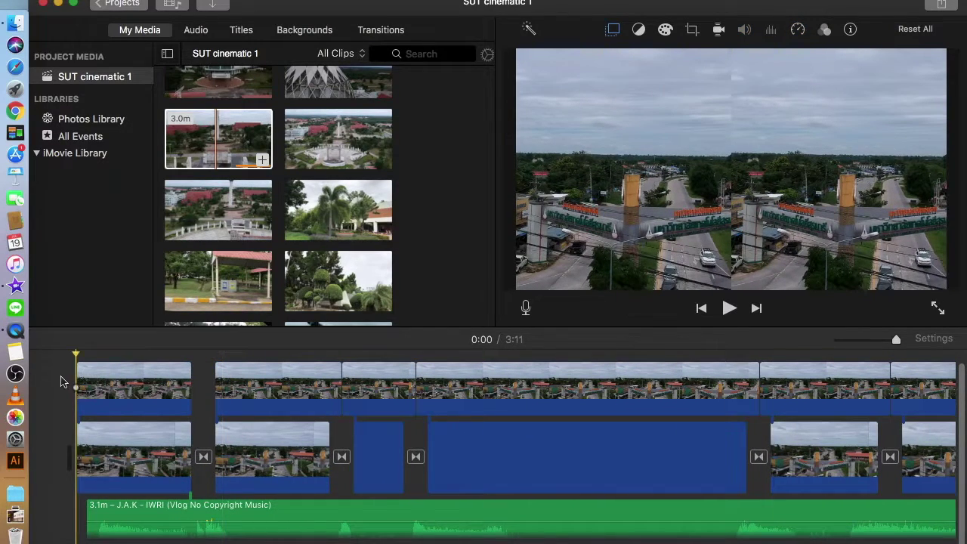
{"action": "key", "text": "space"}
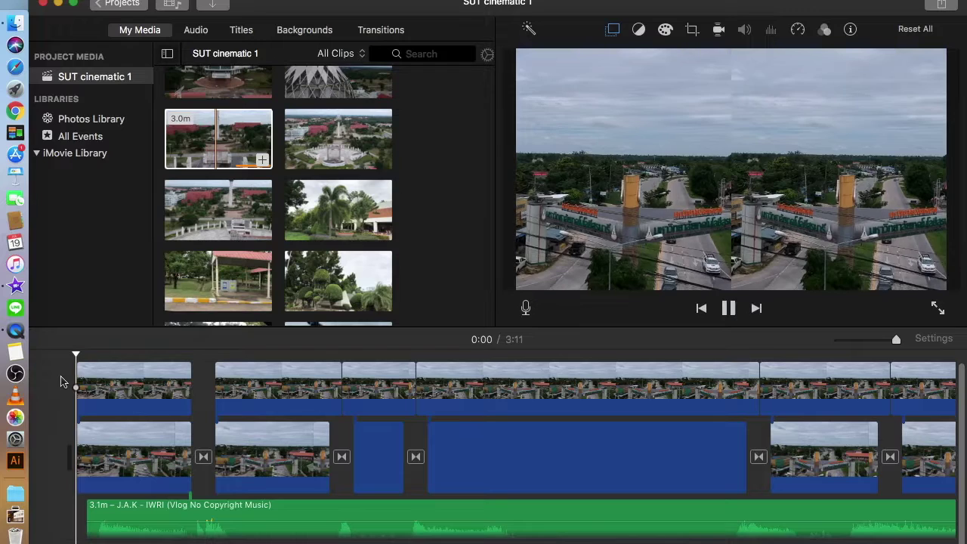
{"action": "key", "text": "space"}
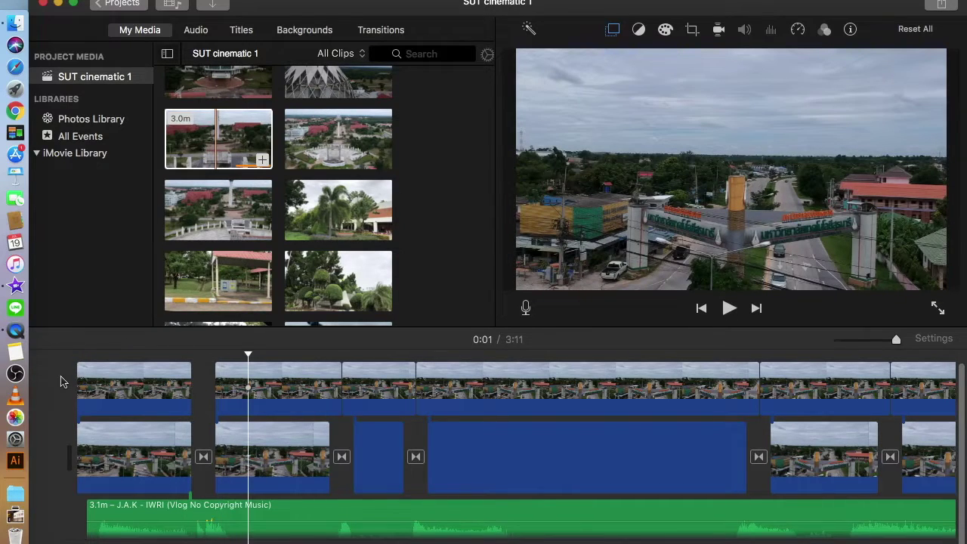
Step: Cut away the parts of the overlay clips that cover the second and third transitions, matching the clips below
{"action": "scroll", "coordinate": [68, 386], "scroll_direction": "right", "scroll_amount": 1}
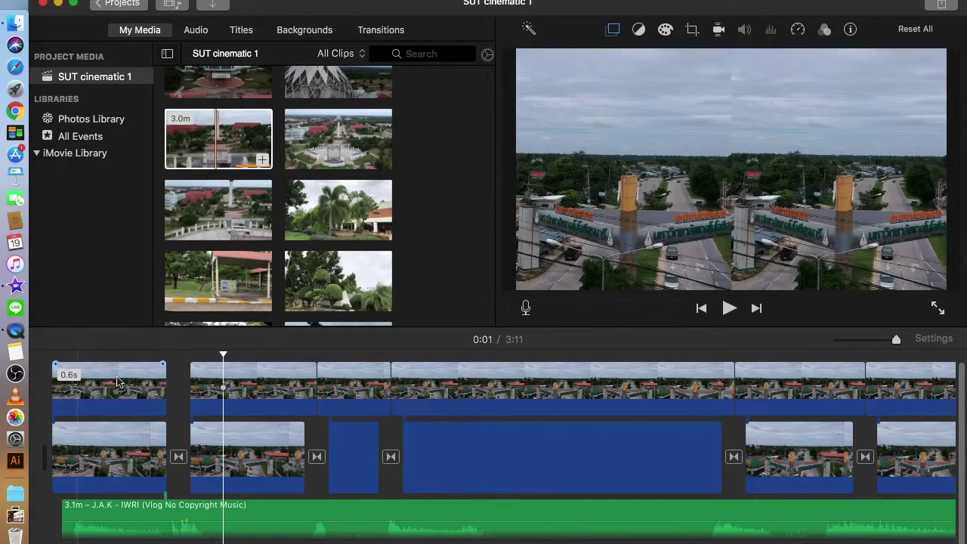
{"action": "left_click", "coordinate": [307, 393]}
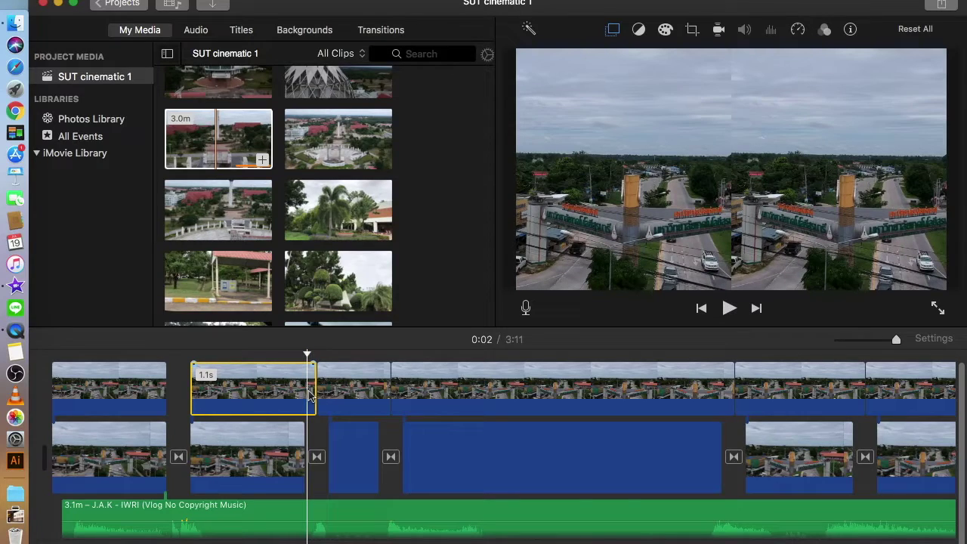
{"action": "left_click", "coordinate": [329, 396]}
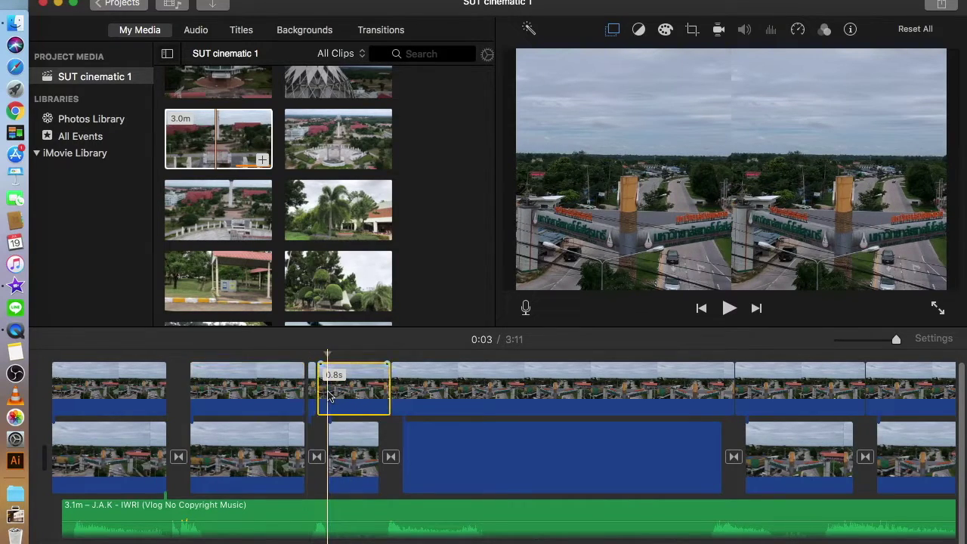
{"action": "key", "text": "Delete"}
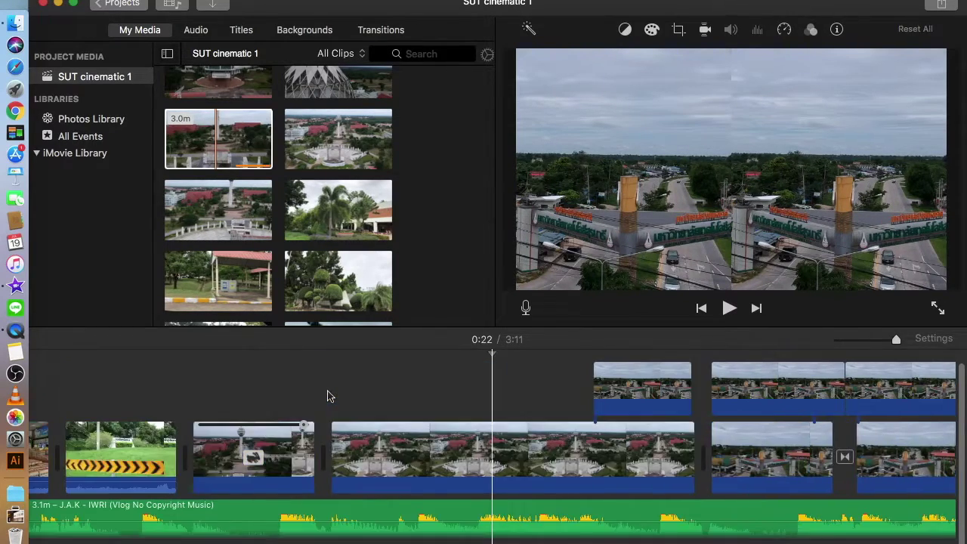
{"action": "key", "text": "super+z"}
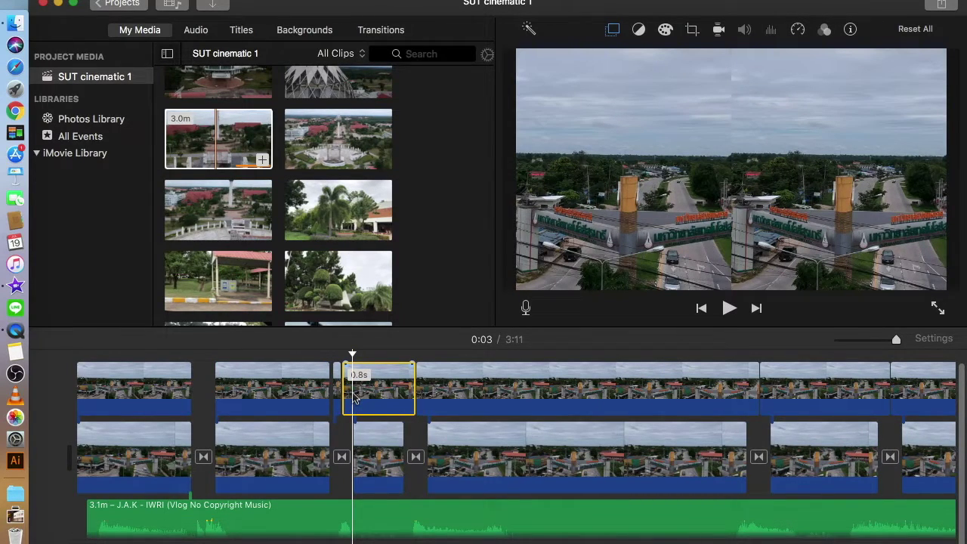
{"action": "left_click_drag", "start_coordinate": [355, 401], "coordinate": [407, 400]}
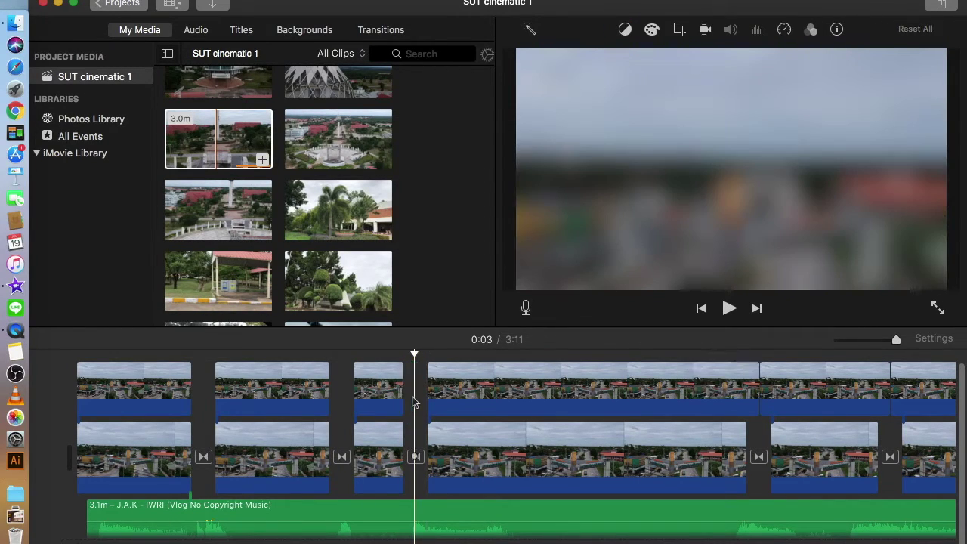
Step: Trim the remaining overlay gate clips and the start of the first road clip to clear the transitions below
{"action": "scroll", "coordinate": [423, 401], "scroll_direction": "right", "scroll_amount": 5}
{"action": "left_click", "coordinate": [434, 399]}
{"action": "mouse_move", "coordinate": [434, 399]}
{"action": "left_mouse_down"}
{"action": "mouse_move", "coordinate": [441, 389]}
{"action": "mouse_move", "coordinate": [449, 398]}
{"action": "left_mouse_up"}
{"action": "left_click", "coordinate": [456, 392]}
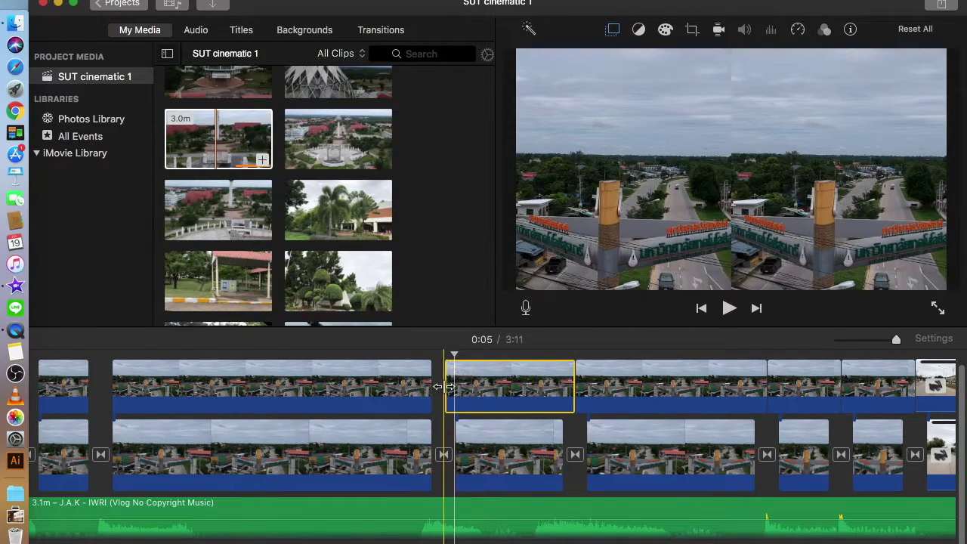
{"action": "left_click_drag", "start_coordinate": [456, 393], "coordinate": [588, 391]}
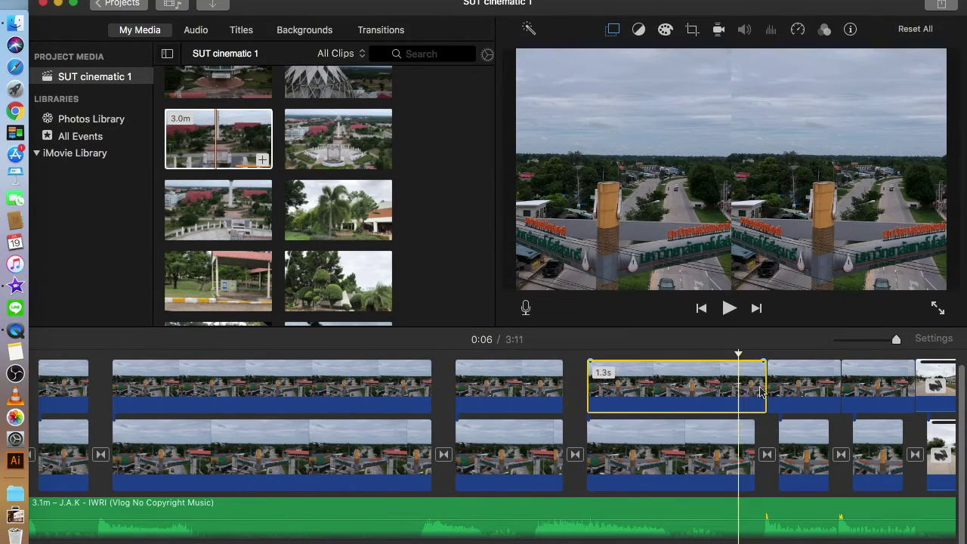
{"action": "left_click_drag", "start_coordinate": [764, 389], "coordinate": [251, 383]}
{"action": "left_click", "coordinate": [296, 385]}
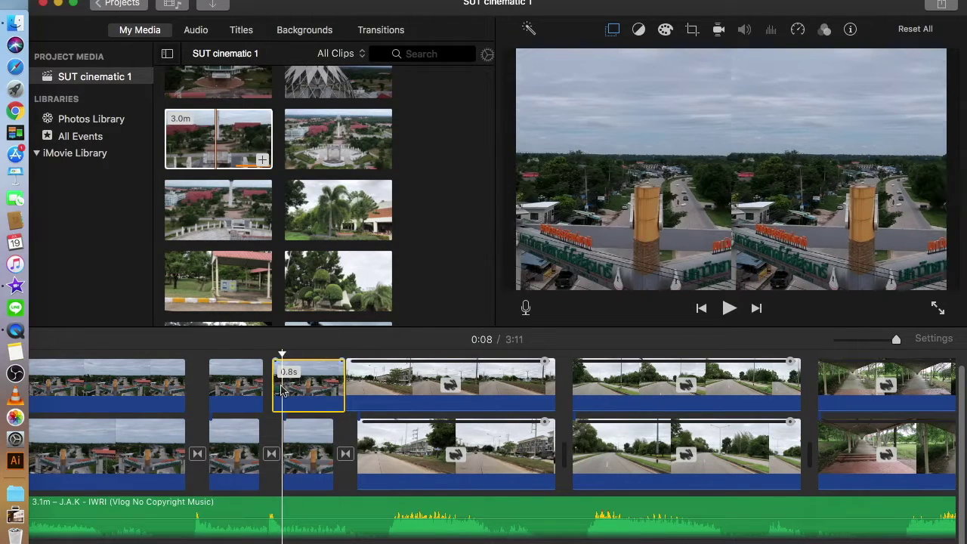
{"action": "left_click", "coordinate": [339, 389]}
{"action": "left_click", "coordinate": [363, 385]}
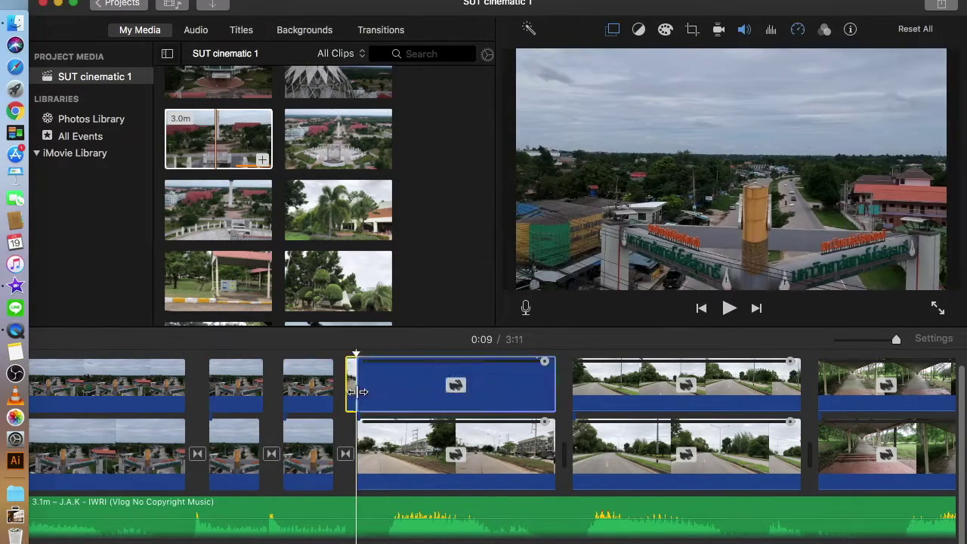
Step: Select all the overlay clips and apply the Day into Night clip filter
{"action": "scroll", "coordinate": [559, 397], "scroll_direction": "right", "scroll_amount": 10}
{"action": "scroll", "coordinate": [559, 396], "scroll_direction": "left", "scroll_amount": 15}
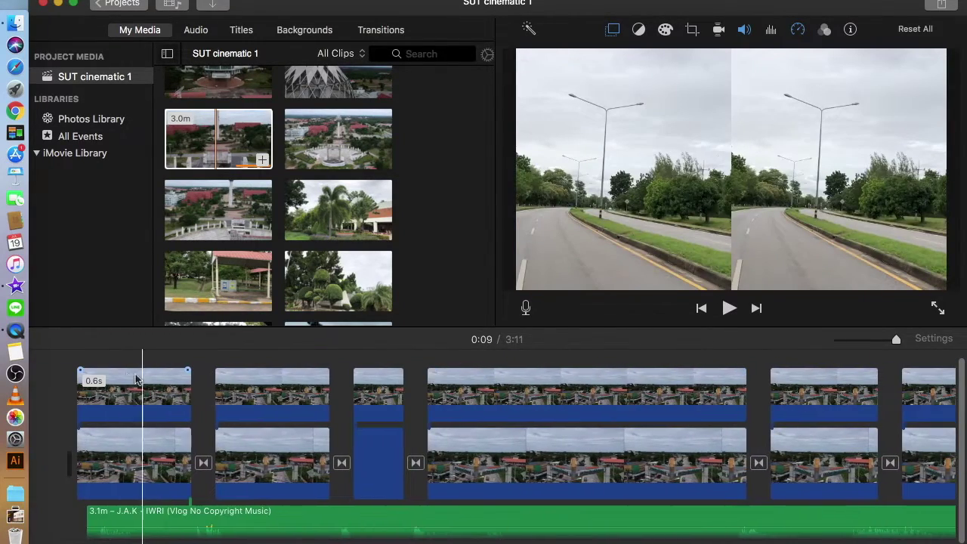
{"action": "left_click", "coordinate": [56, 365]}
{"action": "left_click_drag", "start_coordinate": [55, 364], "coordinate": [739, 394]}
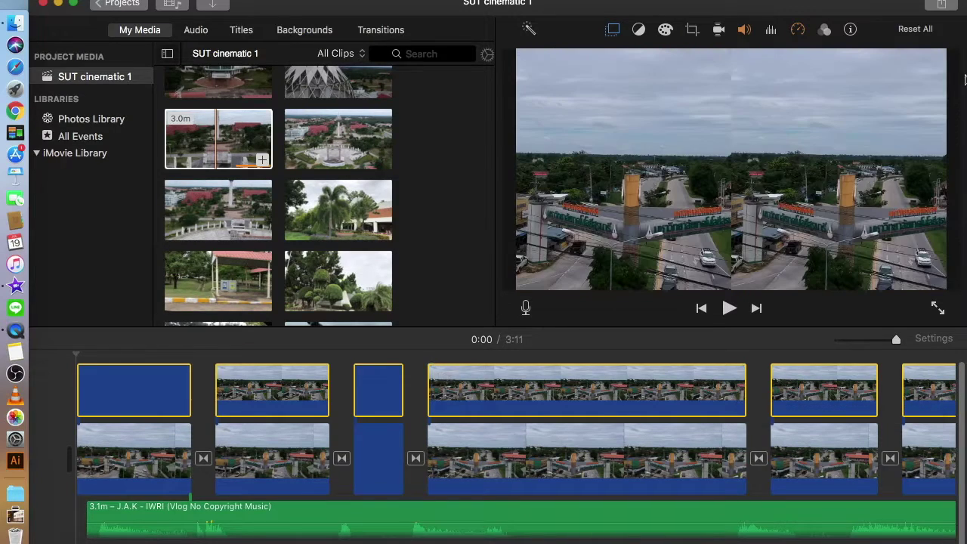
{"action": "left_click", "coordinate": [825, 30]}
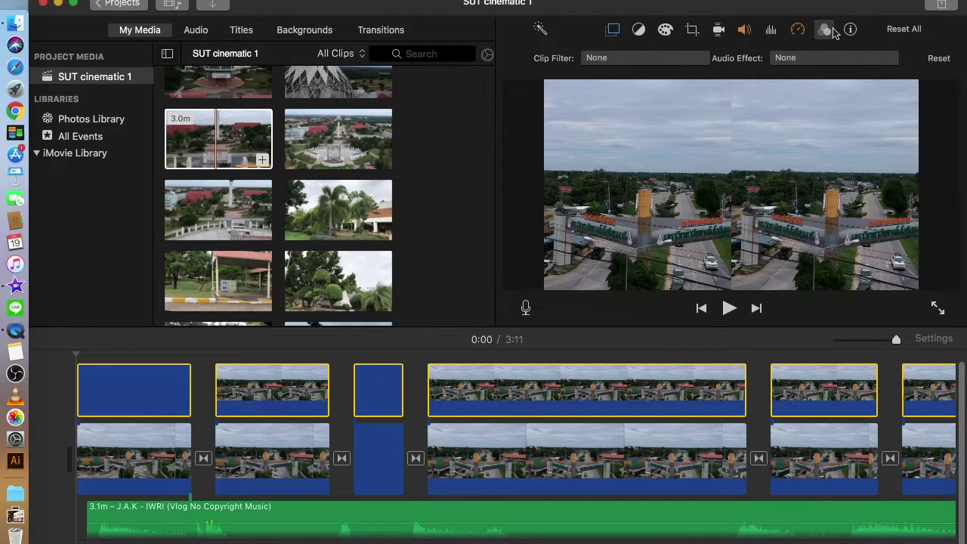
{"action": "left_click", "coordinate": [614, 58]}
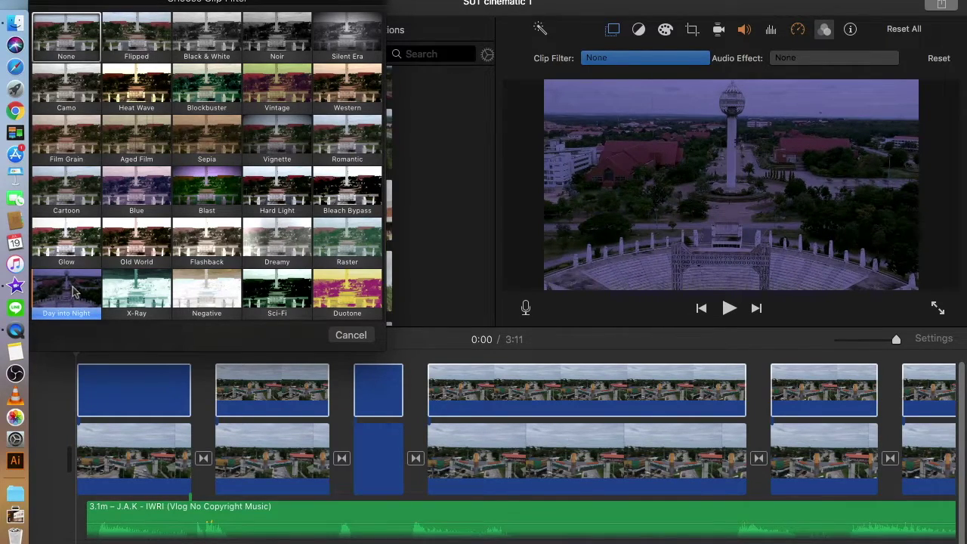
{"action": "left_click", "coordinate": [66, 291]}
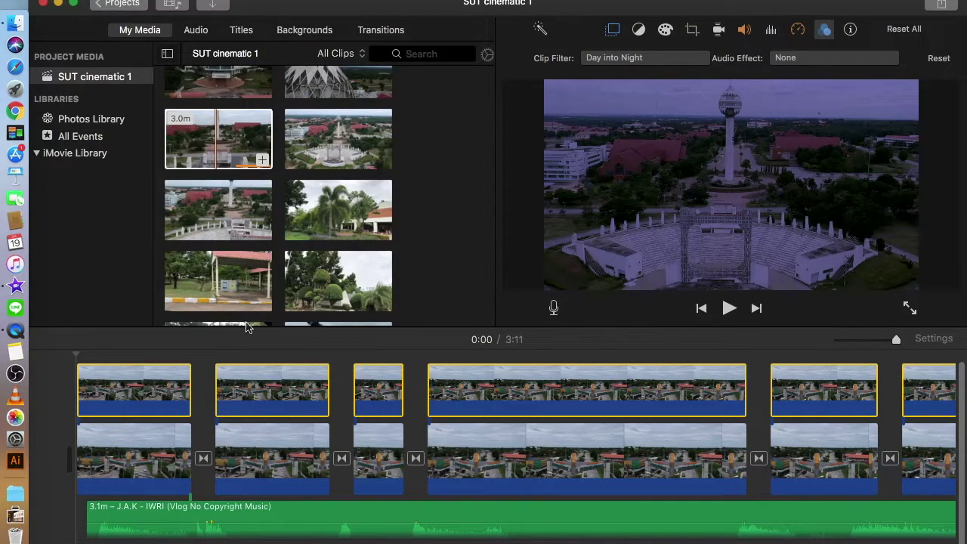
Step: Set the split-screen position of all the overlay clips to Right
{"action": "left_click", "coordinate": [219, 139]}
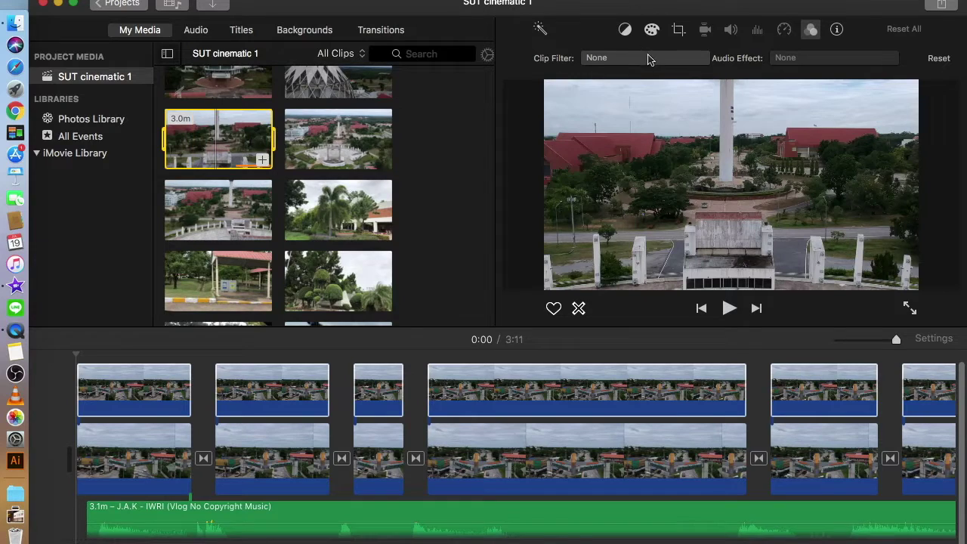
{"action": "key", "text": "super+a"}
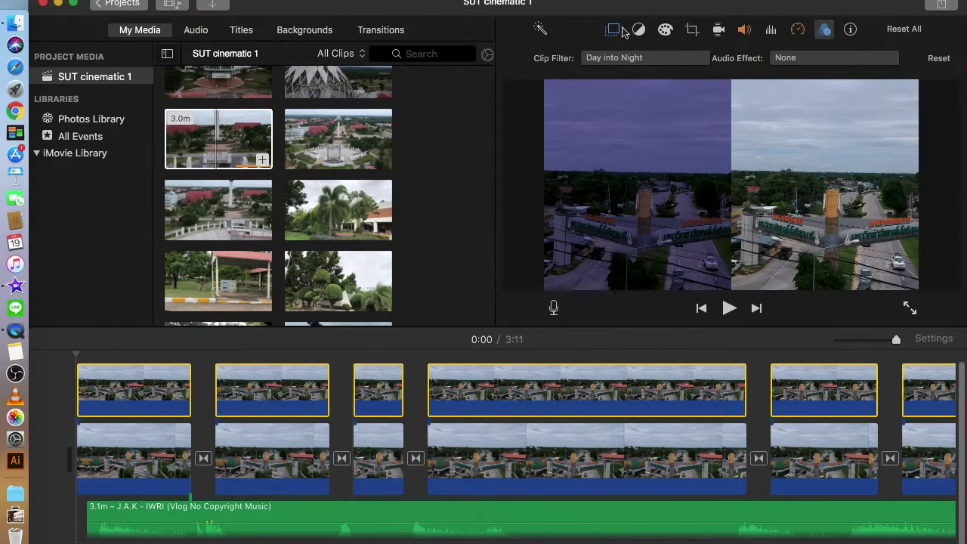
{"action": "left_click", "coordinate": [613, 34]}
{"action": "left_click", "coordinate": [704, 61]}
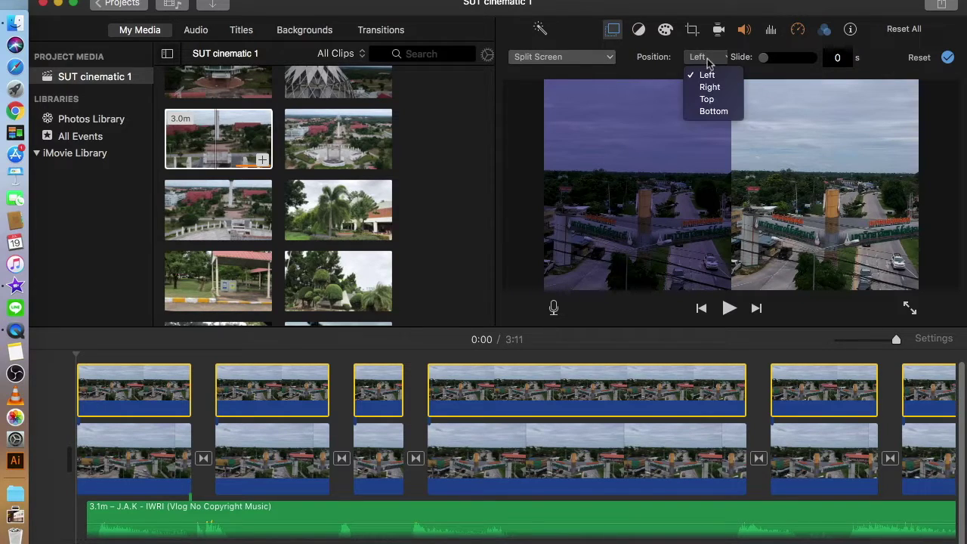
{"action": "left_click", "coordinate": [711, 88]}
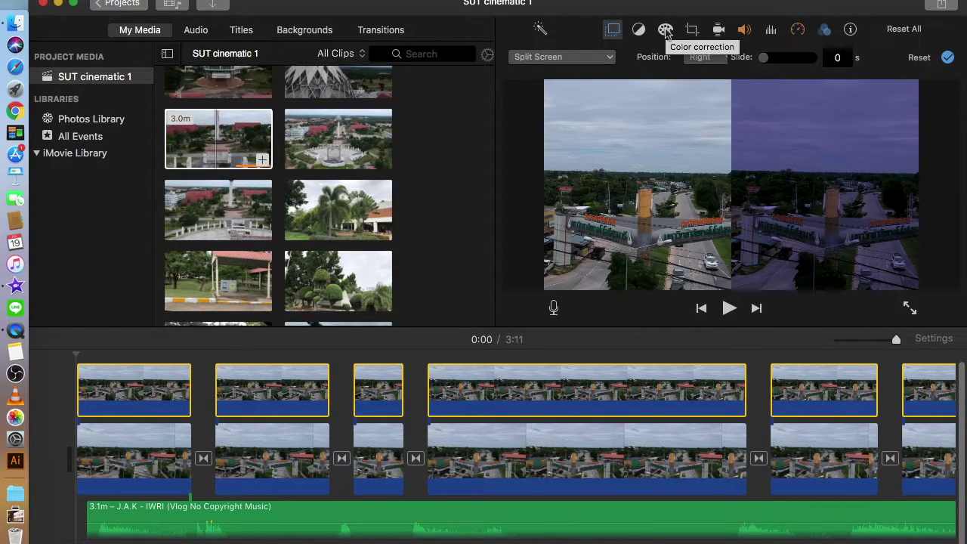
Step: Brighten all the selected overlay clips with color correction by adjusting their shadow and highlight levels
{"action": "left_click", "coordinate": [666, 31]}
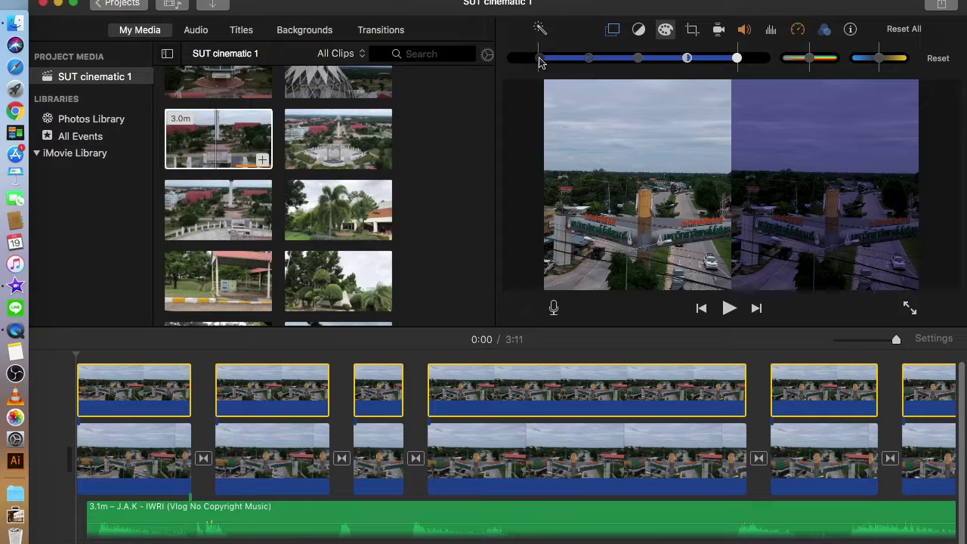
{"action": "left_click_drag", "start_coordinate": [540, 62], "coordinate": [799, 62]}
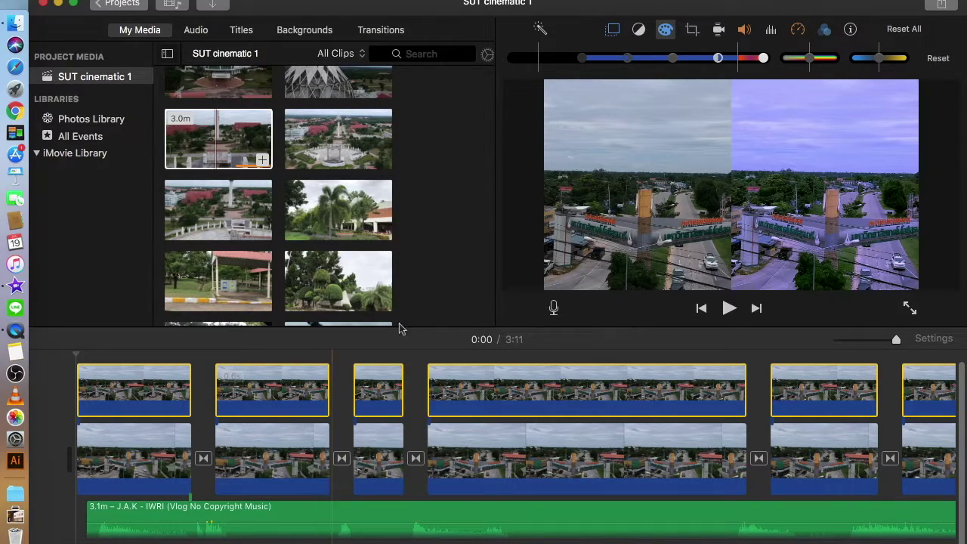
Step: Play the project from the start in full screen to check the split-screen effect, and return to the beginning of the timeline
{"action": "left_click", "coordinate": [68, 372]}
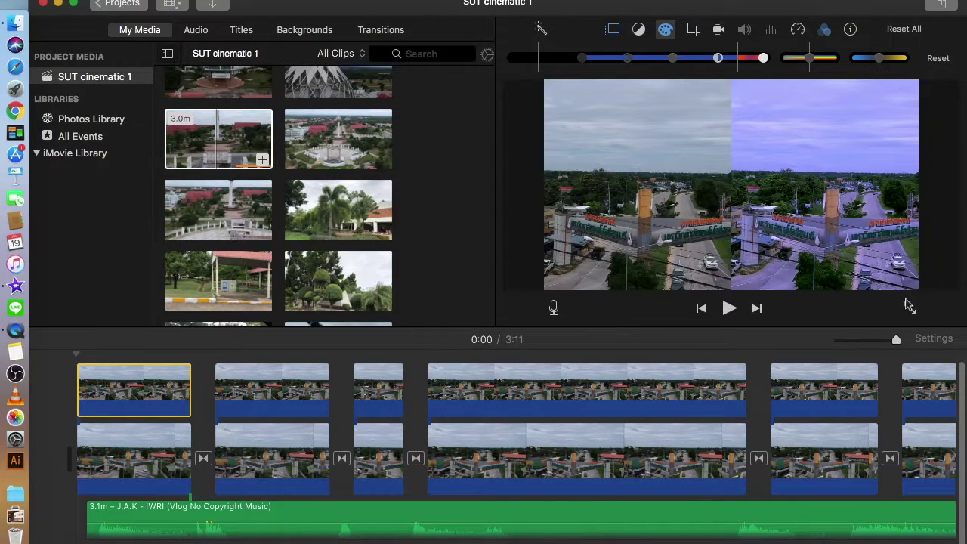
{"action": "left_click", "coordinate": [909, 308]}
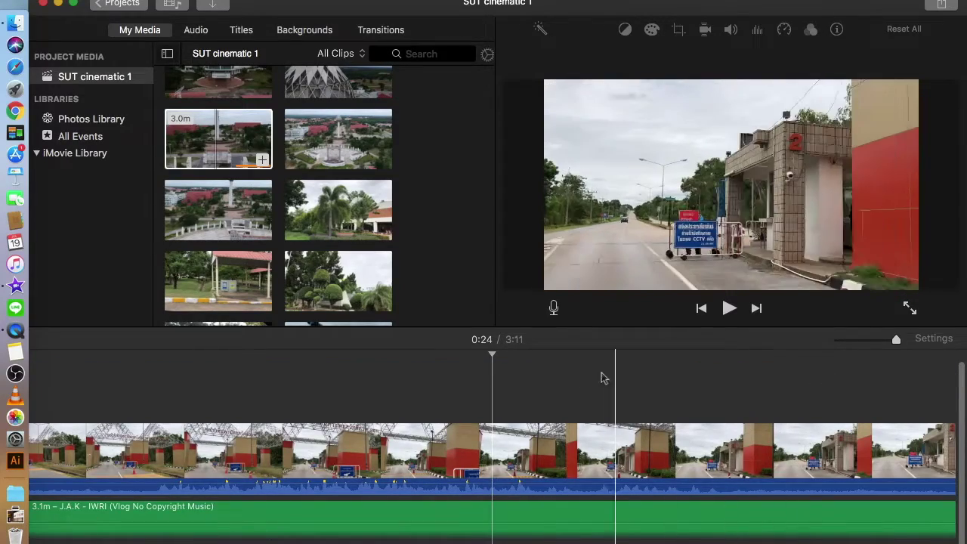
{"action": "scroll", "coordinate": [557, 380], "scroll_direction": "left", "scroll_amount": 10}
{"action": "scroll", "coordinate": [557, 380], "scroll_direction": "left", "scroll_amount": 10}
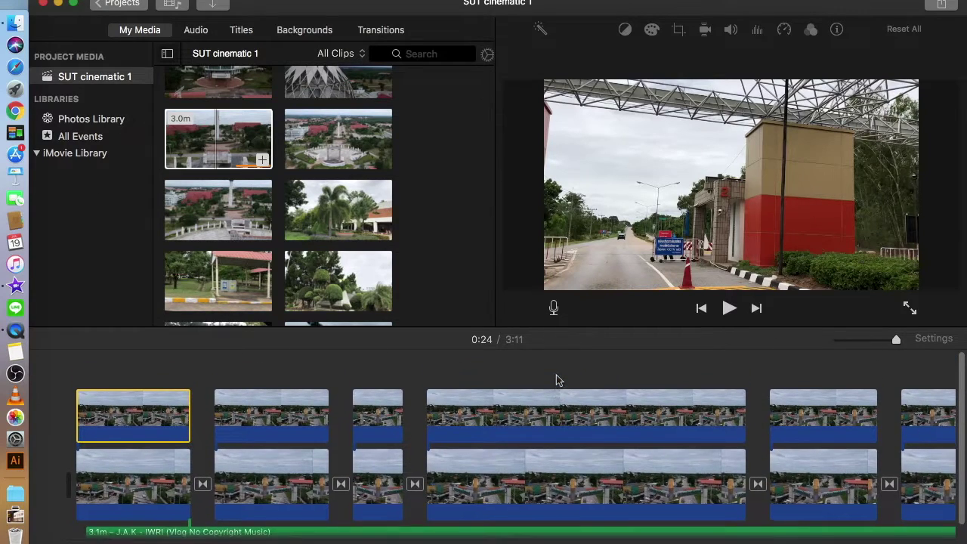
{"action": "left_click", "coordinate": [69, 357]}
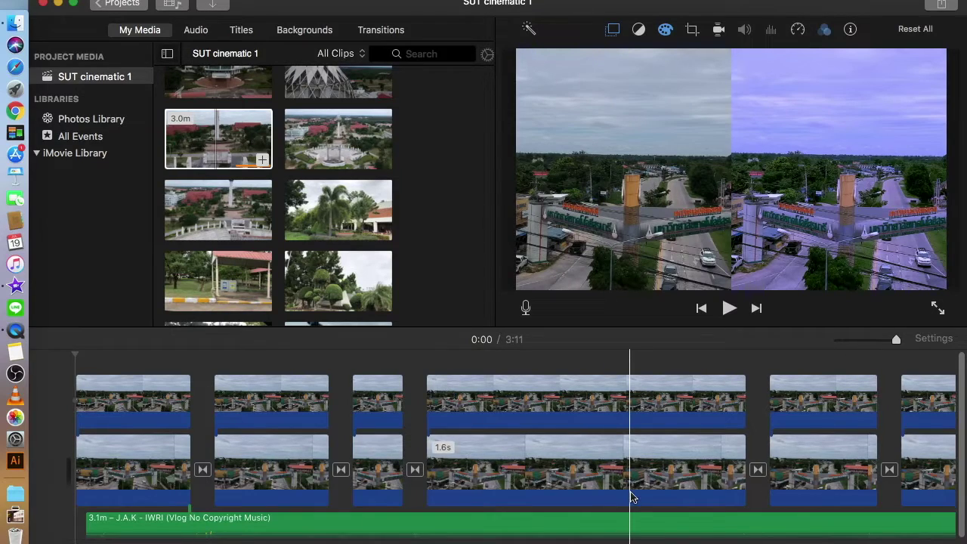
Step: Set the speed of the sped-up overlay tower clip near the end of the split-screen section to Slow
{"action": "scroll", "coordinate": [631, 484], "scroll_direction": "right", "scroll_amount": 10}
{"action": "scroll", "coordinate": [632, 496], "scroll_direction": "left", "scroll_amount": 10}
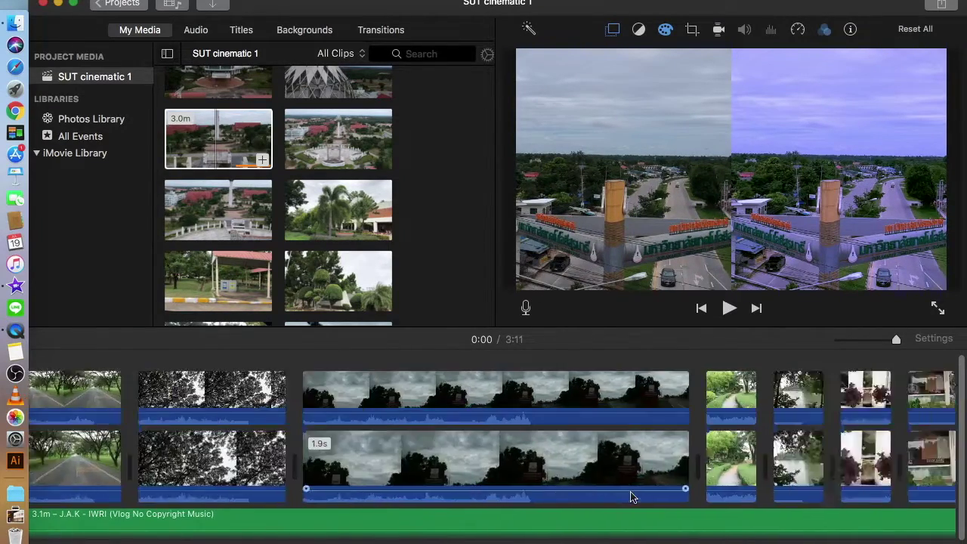
{"action": "scroll", "coordinate": [632, 497], "scroll_direction": "left", "scroll_amount": 10}
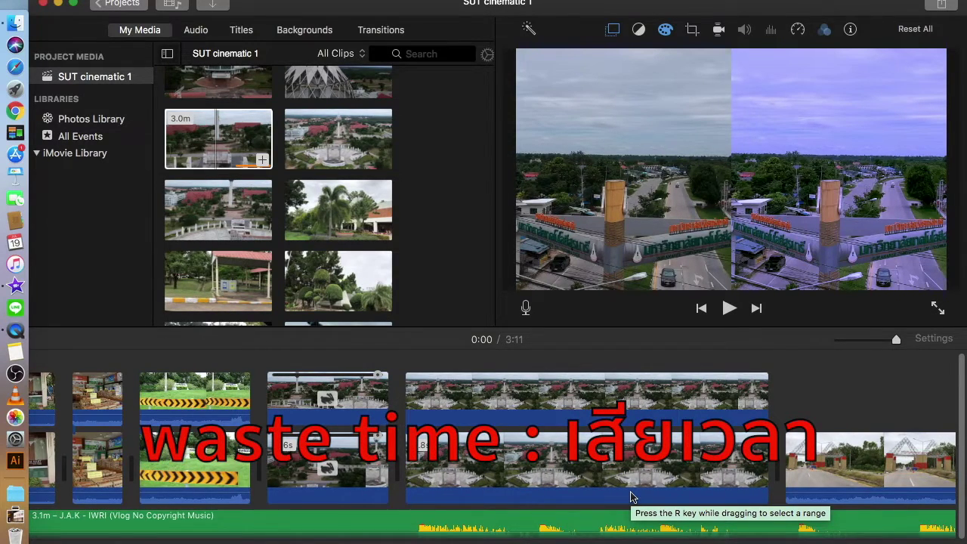
{"action": "left_click", "coordinate": [330, 399]}
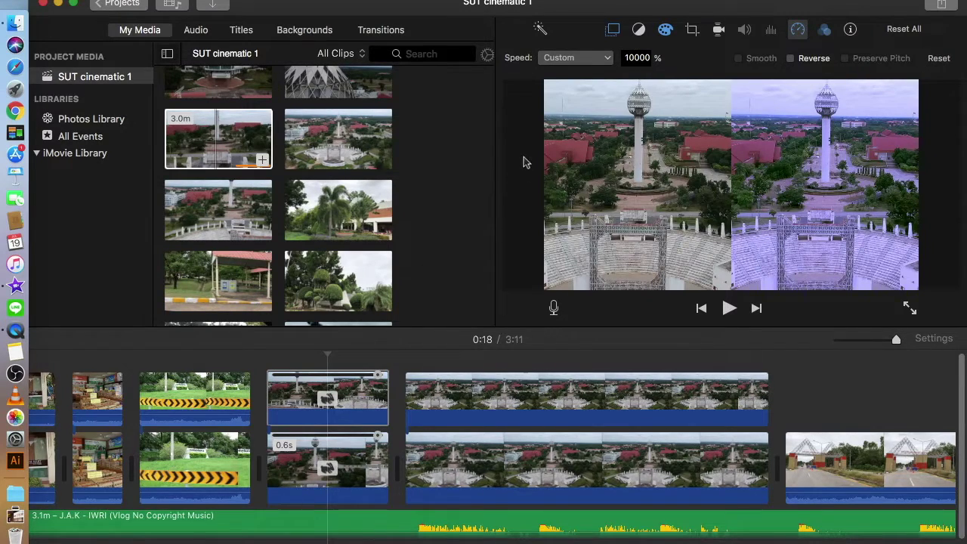
{"action": "left_click", "coordinate": [610, 57]}
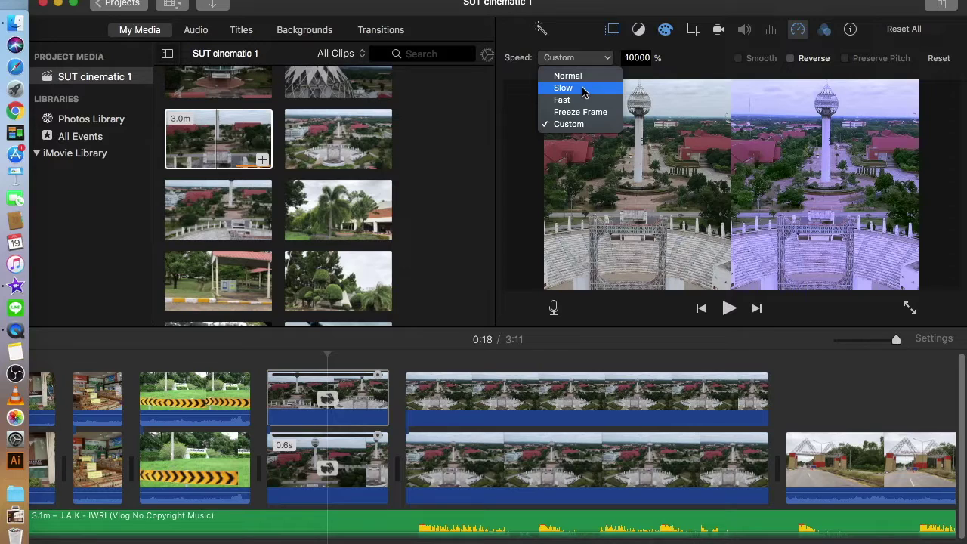
{"action": "left_click", "coordinate": [583, 89]}
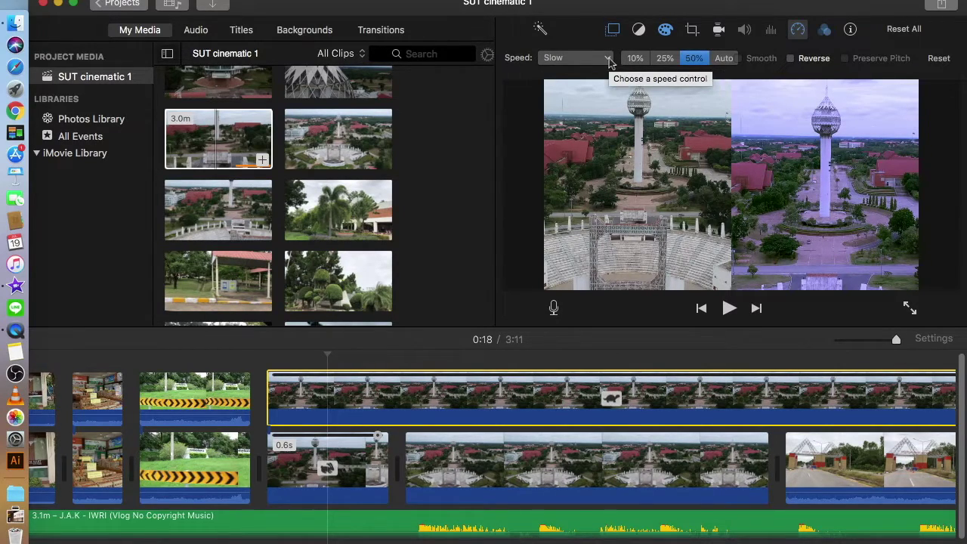
Step: Try the Fast and Custom speed options on the overlay tower clip and undo the speed change
{"action": "left_click", "coordinate": [607, 58]}
{"action": "left_click", "coordinate": [587, 101]}
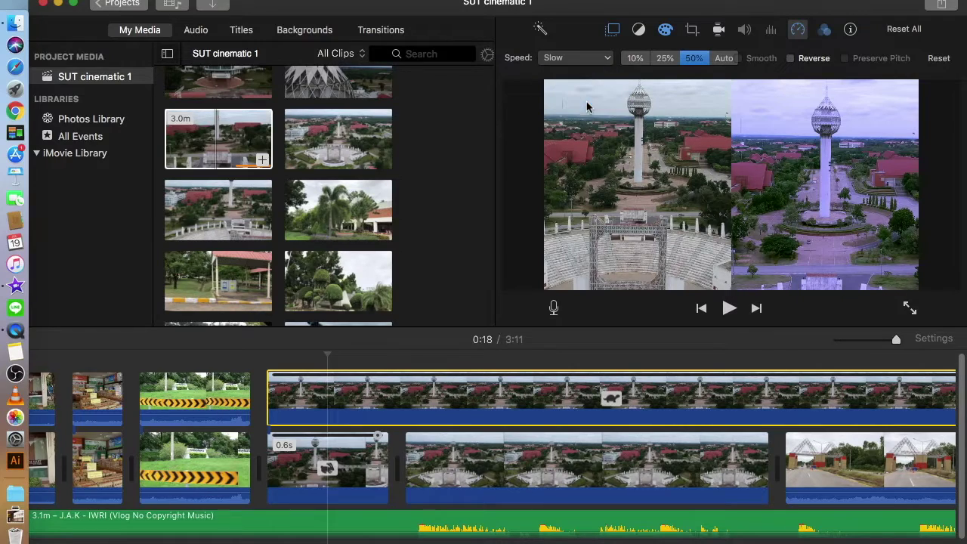
{"action": "left_click", "coordinate": [607, 59]}
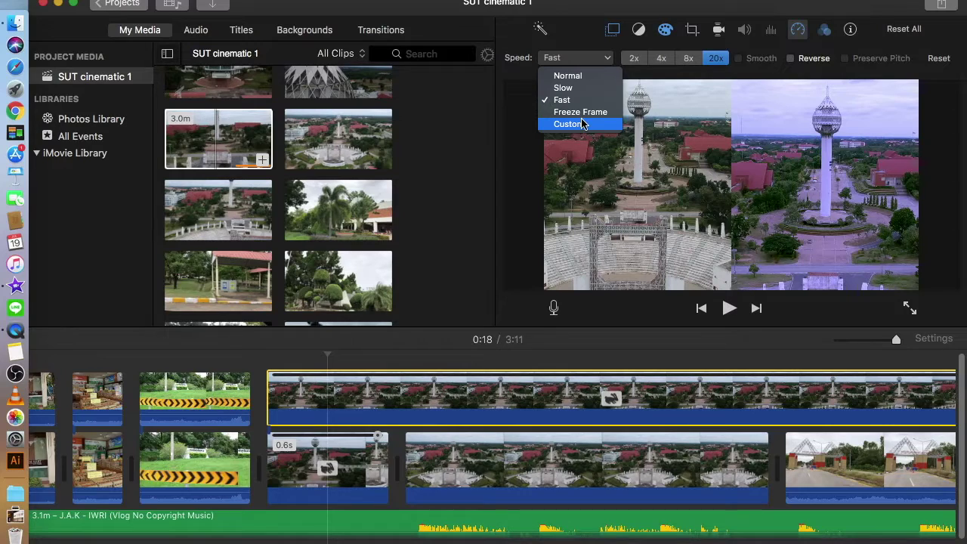
{"action": "left_click", "coordinate": [568, 124]}
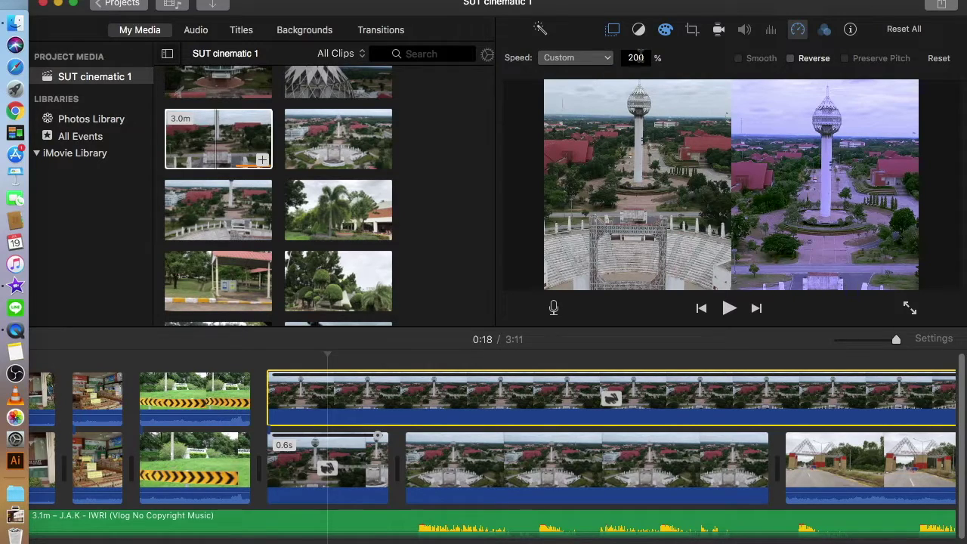
{"action": "key", "text": "super+z"}
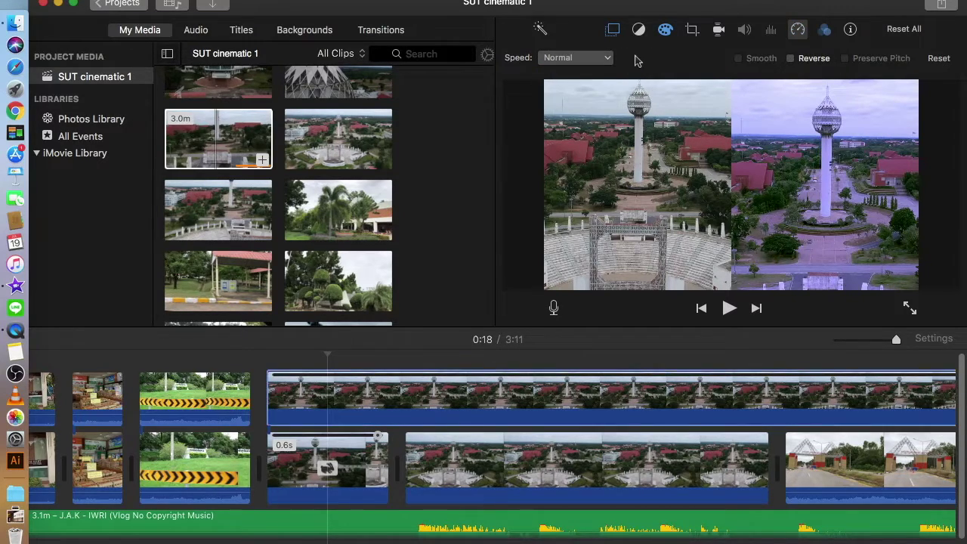
Step: Set the overlay tower clip to a custom speed of 10000%
{"action": "left_click", "coordinate": [605, 61]}
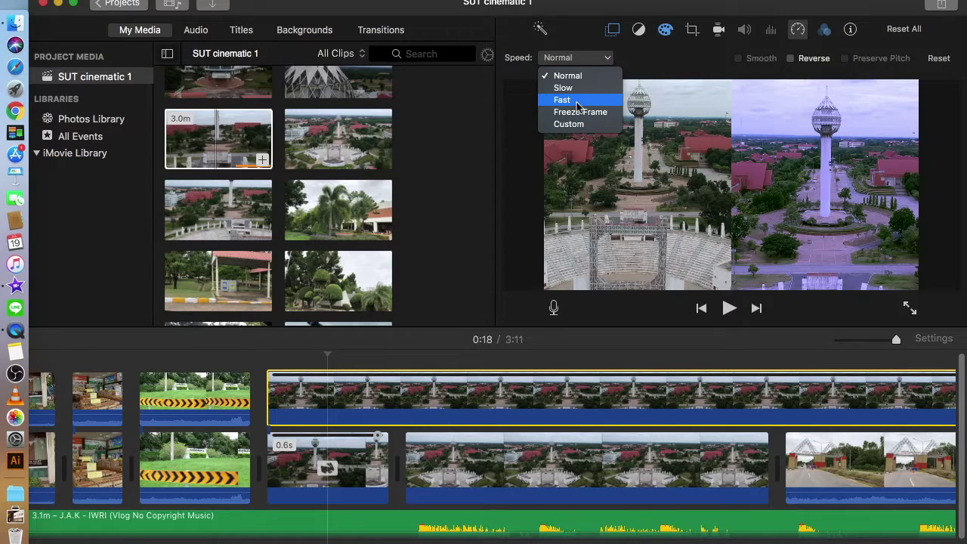
{"action": "left_click", "coordinate": [577, 101]}
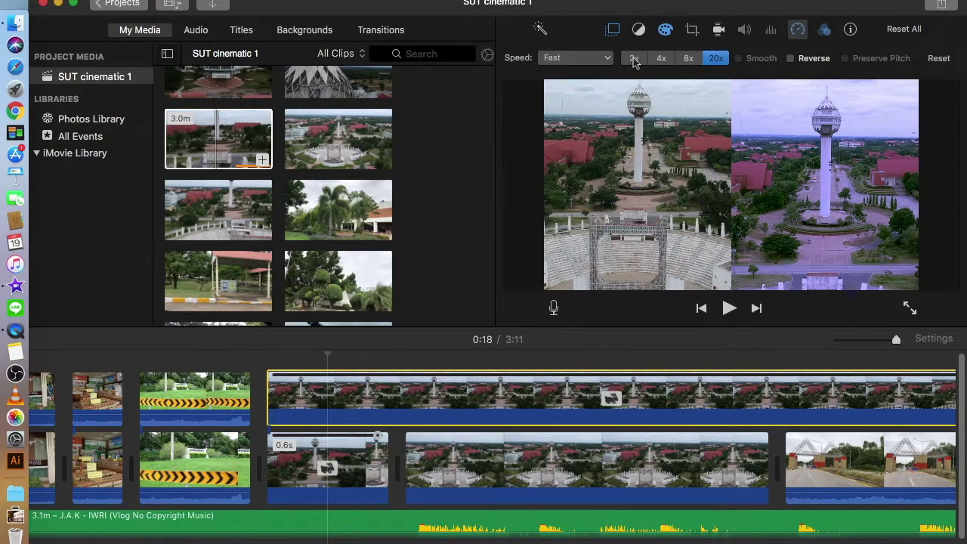
{"action": "left_click", "coordinate": [607, 58]}
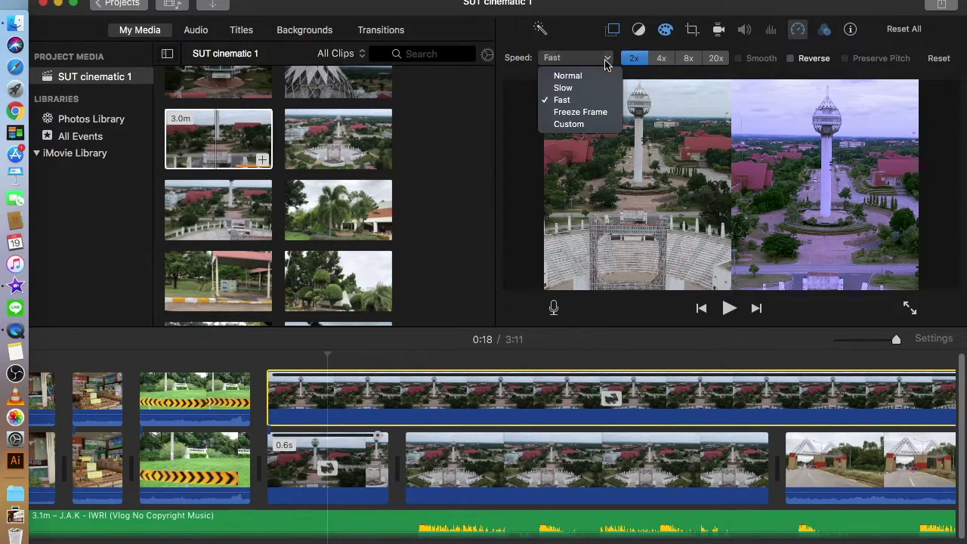
{"action": "left_click", "coordinate": [586, 126]}
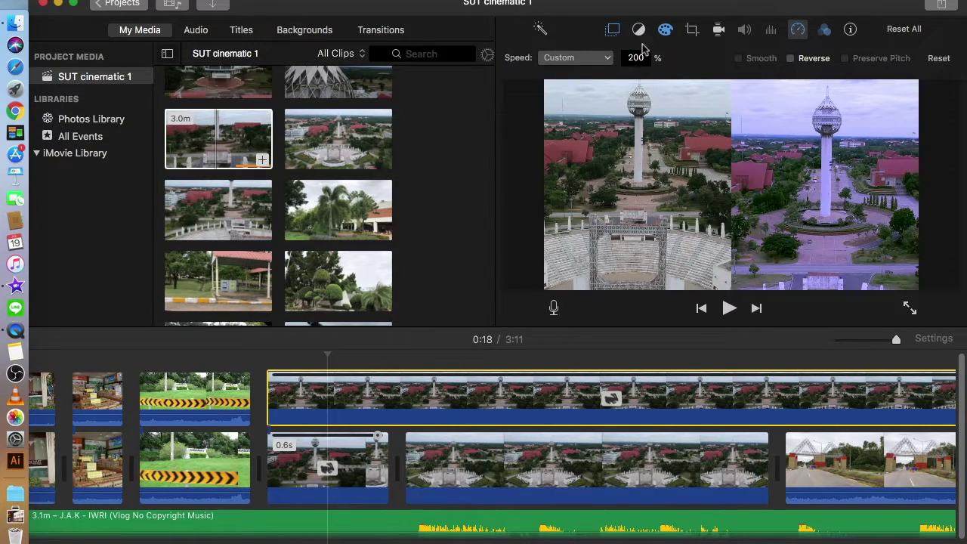
{"action": "double_click", "coordinate": [636, 58]}
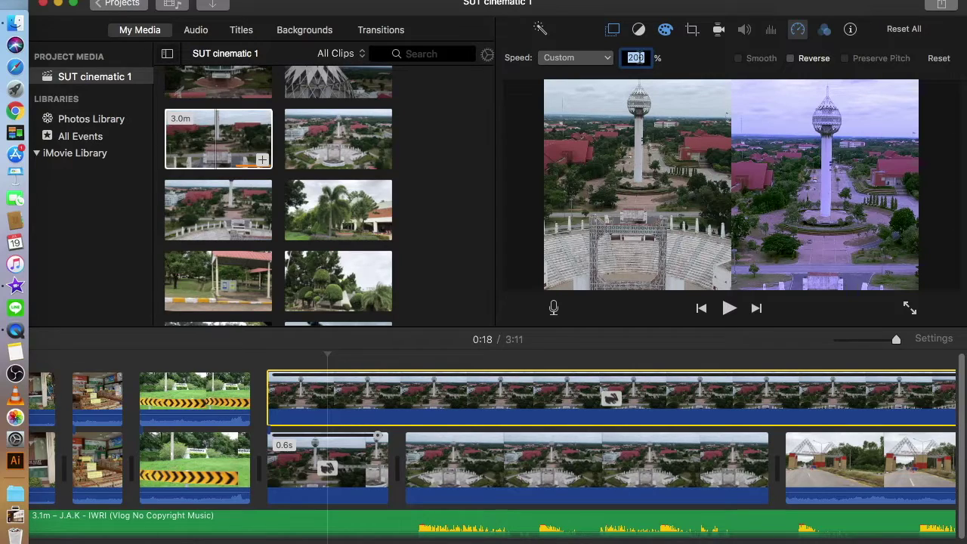
{"action": "type", "text": "10000"}
{"action": "key", "text": "Return"}
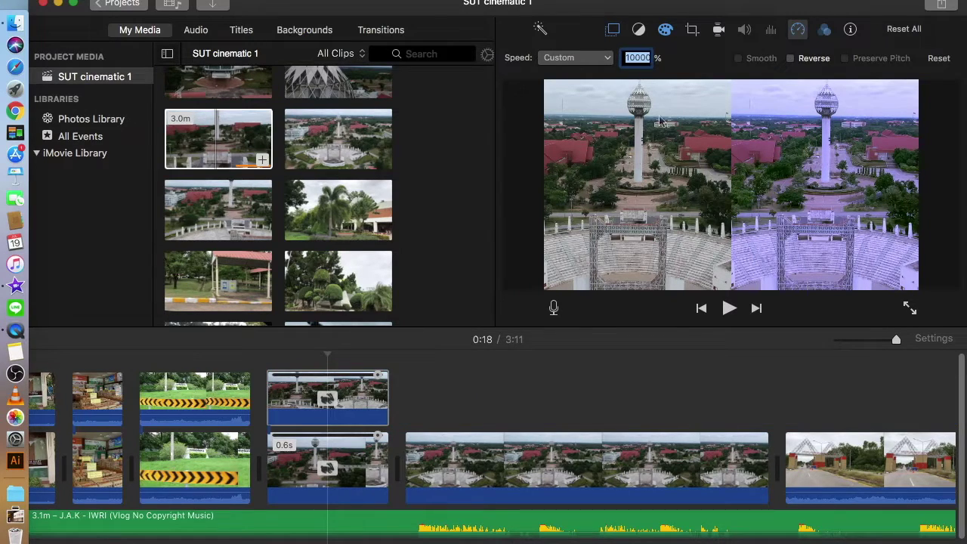
{"action": "left_click", "coordinate": [587, 408]}
{"action": "left_click", "coordinate": [402, 393]}
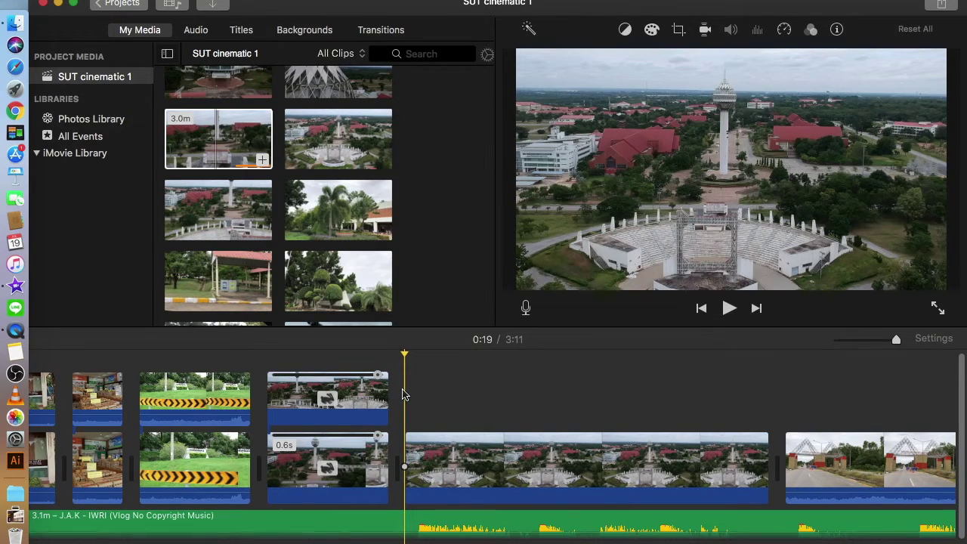
{"action": "key", "text": "super+equal"}
{"action": "key", "text": "super+equal"}
{"action": "key", "text": "super+equal"}
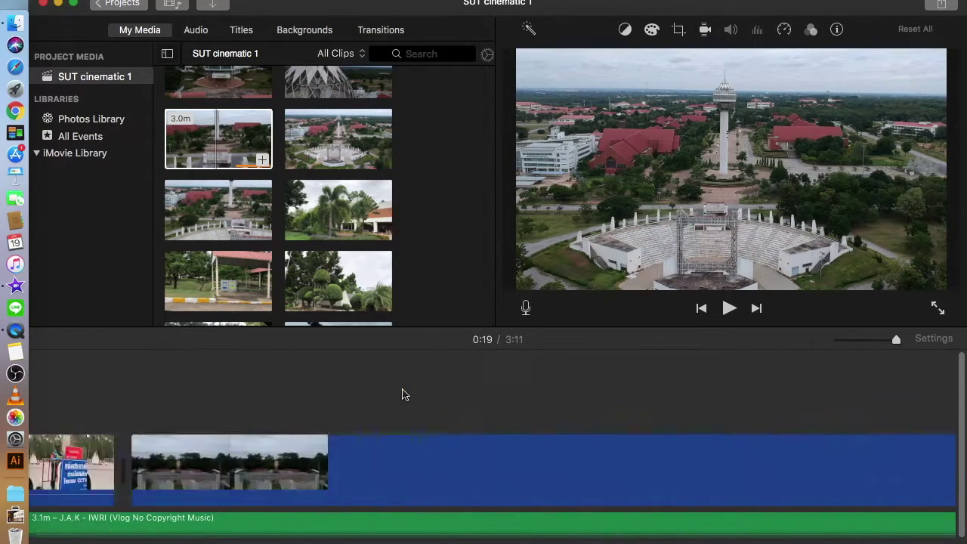
{"action": "key", "text": "super+minus"}
{"action": "key", "text": "super+minus"}
{"action": "key", "text": "super+minus"}
{"action": "key", "text": "super+minus"}
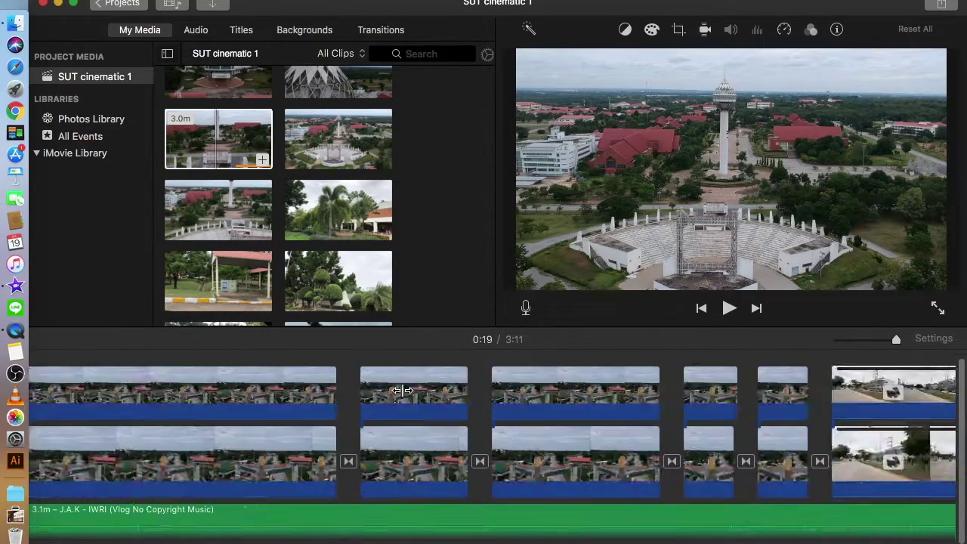
Step: Add a Lower title above the overlay clips at the very start of the timeline
{"action": "scroll", "coordinate": [73, 369], "scroll_direction": "down", "scroll_amount": 1}
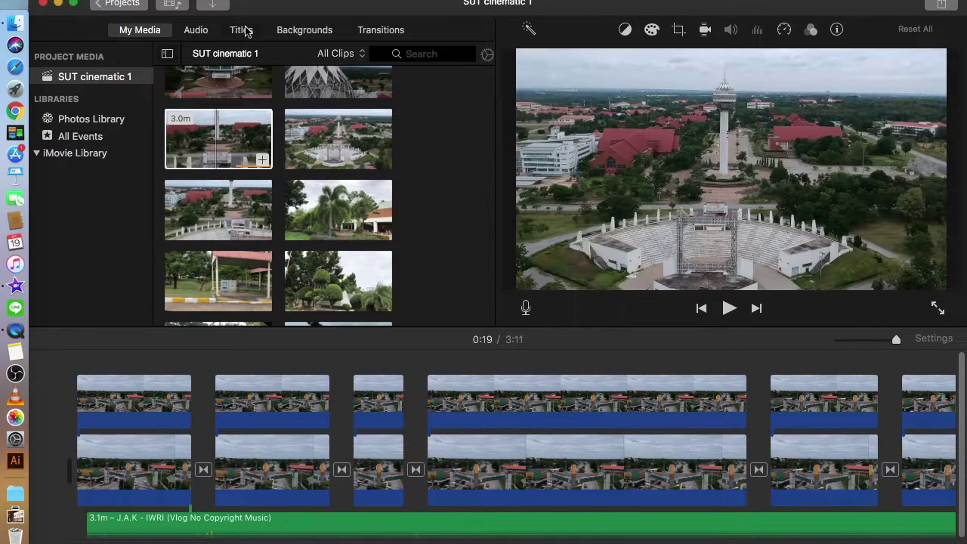
{"action": "left_click", "coordinate": [243, 30]}
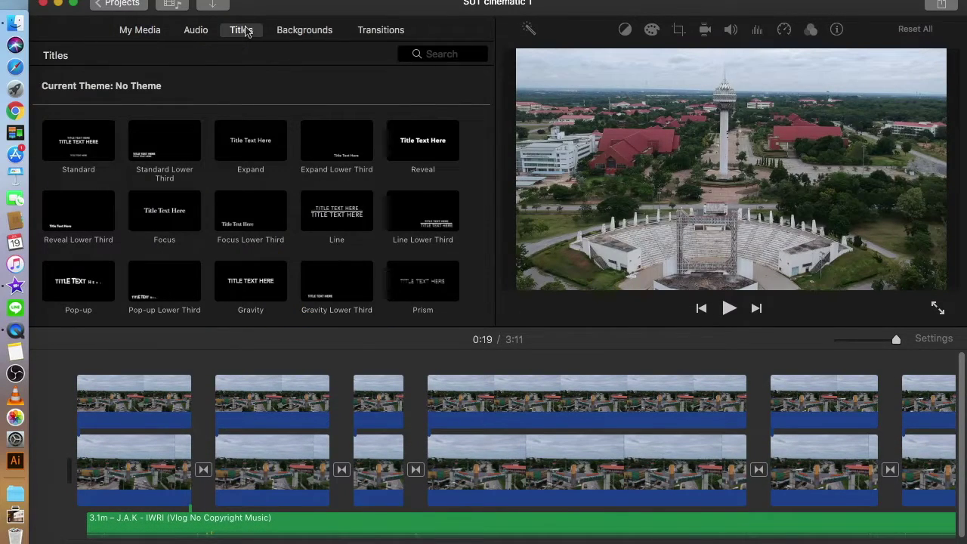
{"action": "scroll", "coordinate": [317, 196], "scroll_direction": "down", "scroll_amount": 5}
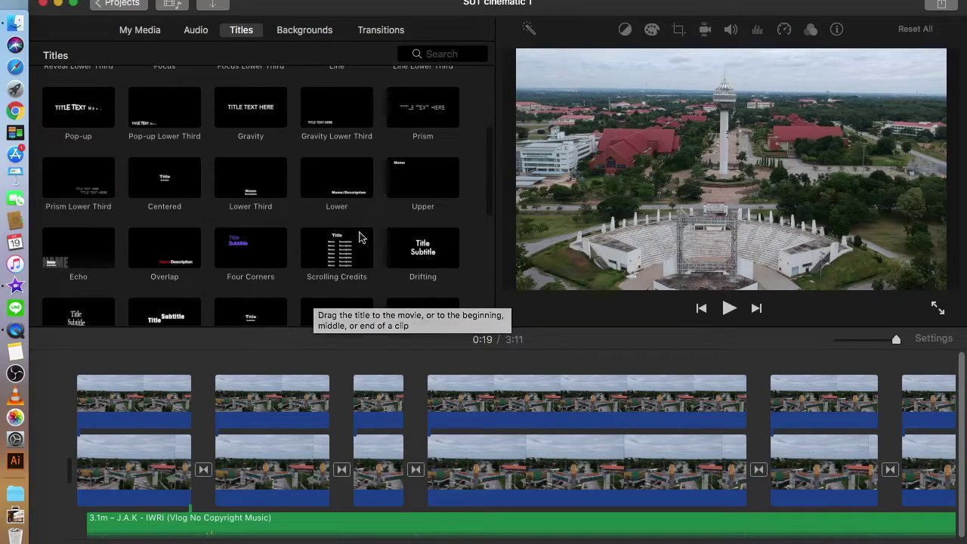
{"action": "left_click", "coordinate": [338, 182]}
{"action": "left_click_drag", "start_coordinate": [338, 181], "coordinate": [79, 370]}
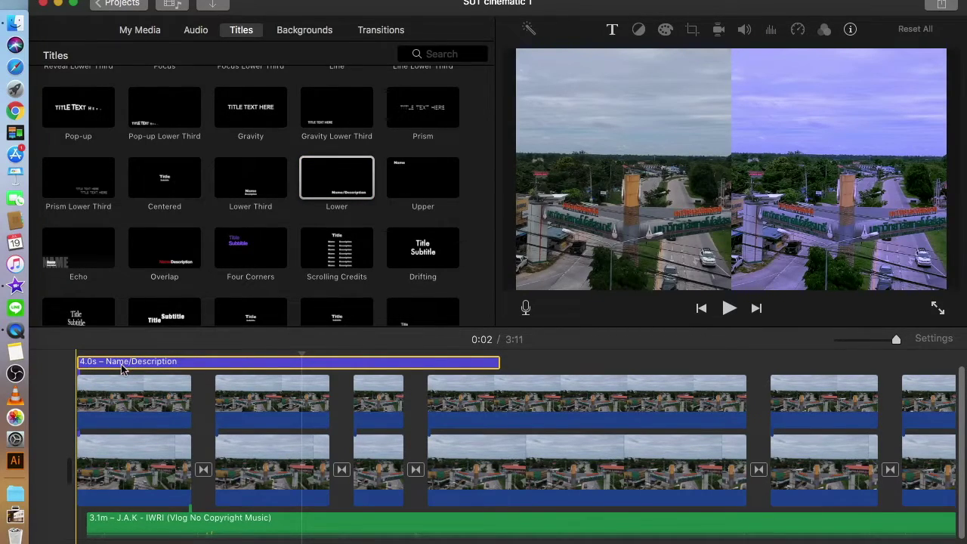
Step: Replace the title text with "original" and "graded", spaced apart so each word sits on its own half of the split screen
{"action": "left_click", "coordinate": [122, 369]}
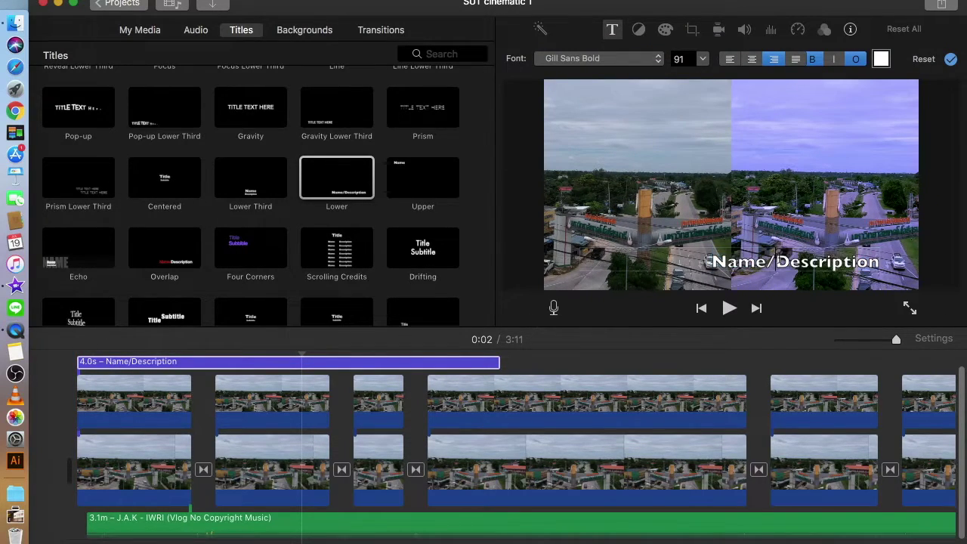
{"action": "left_click", "coordinate": [729, 66]}
{"action": "key", "text": "super+shift+bracketright"}
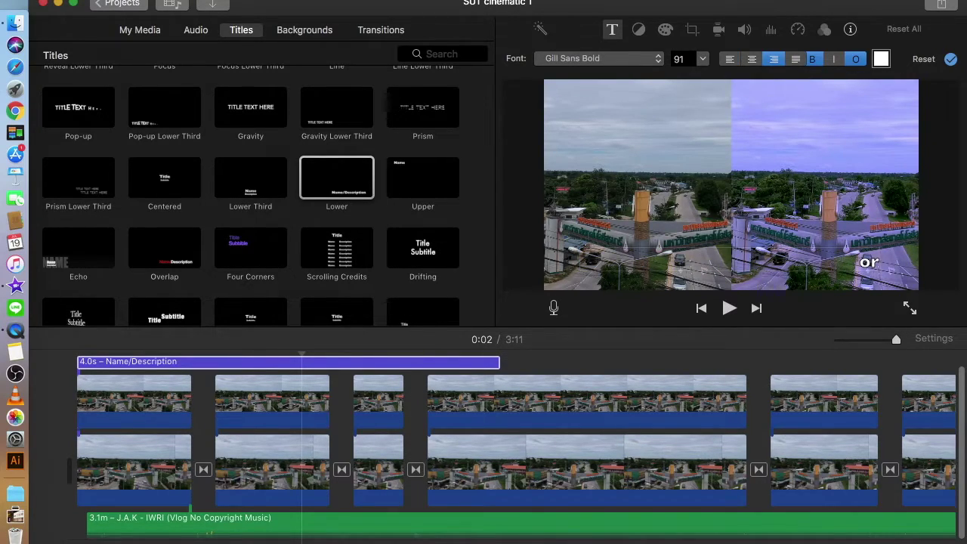
{"action": "type", "text": "iginal"}
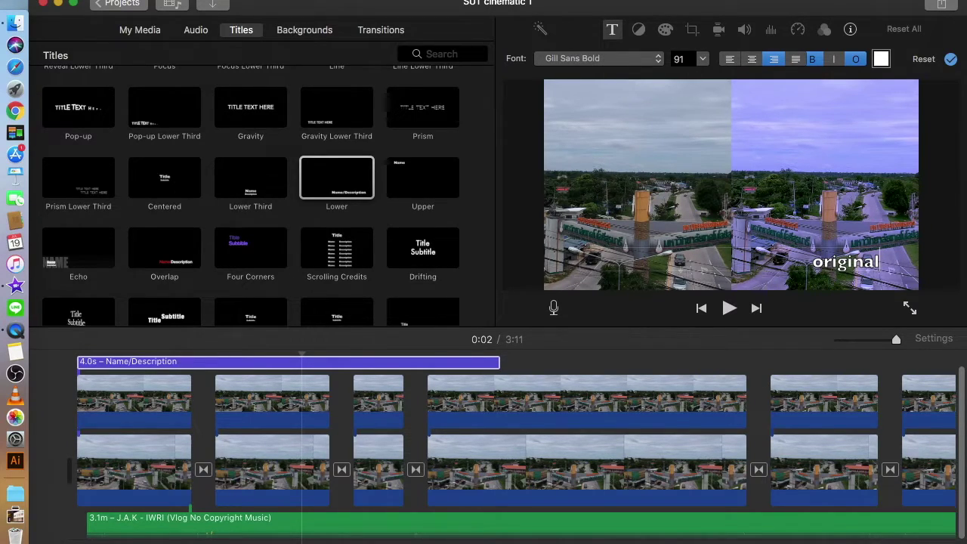
{"action": "type", "text": " graded"}
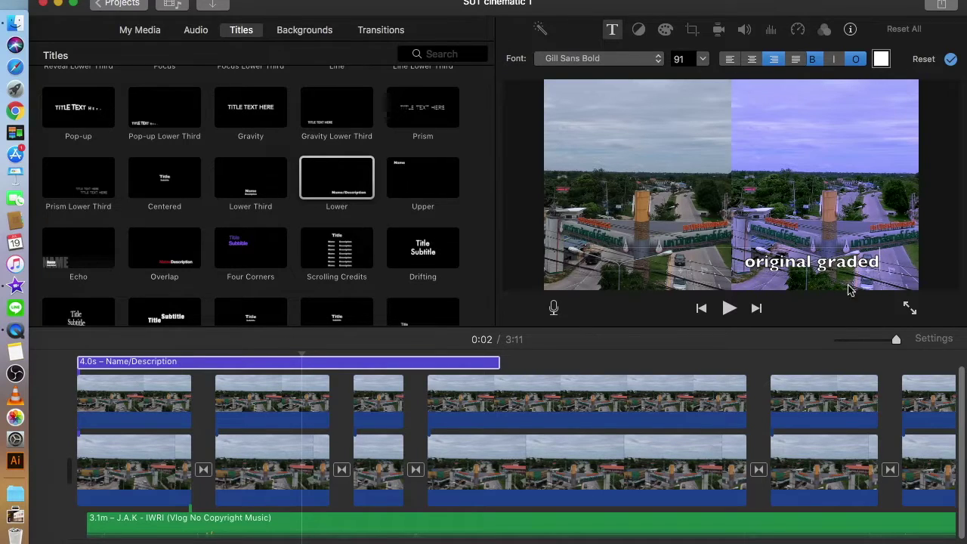
{"action": "key", "text": "alt+Left"}
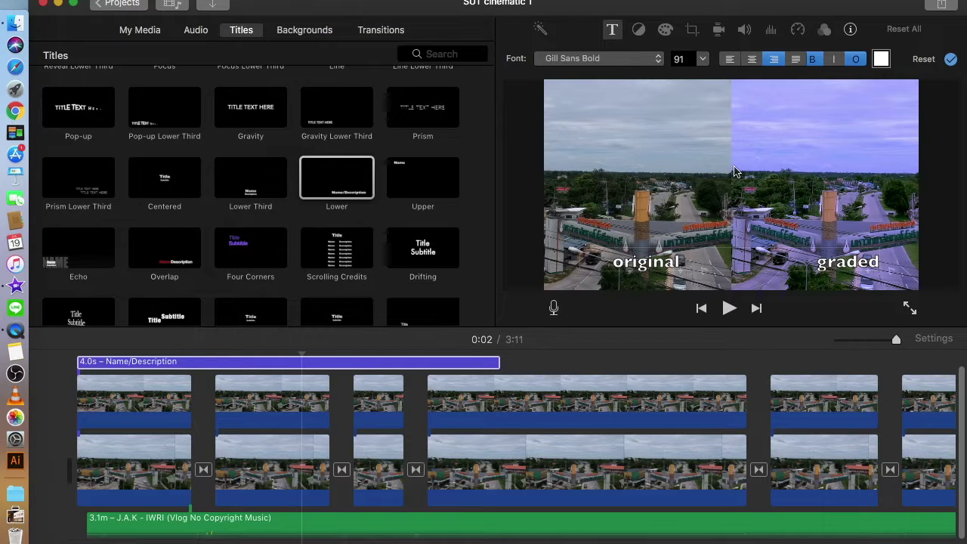
{"action": "left_click", "coordinate": [428, 362]}
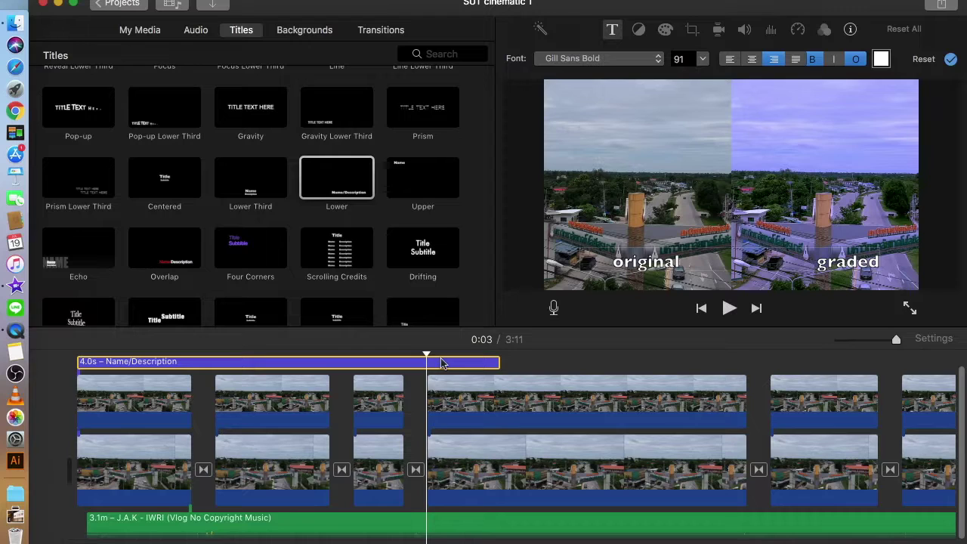
{"action": "key", "text": "super+minus"}
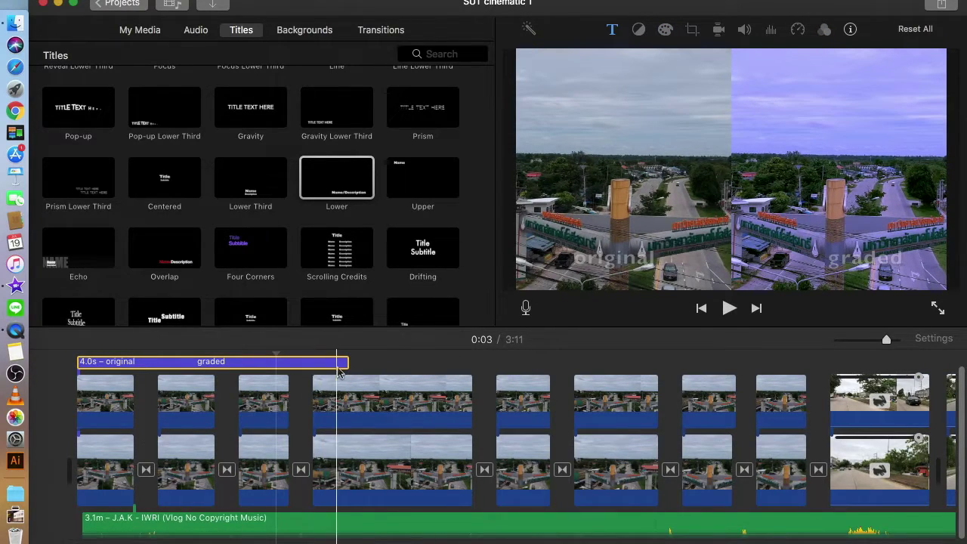
Step: Extend the "original / graded" title across the split-screen clips to a duration of 19.2 s
{"action": "left_click_drag", "start_coordinate": [342, 365], "coordinate": [864, 371]}
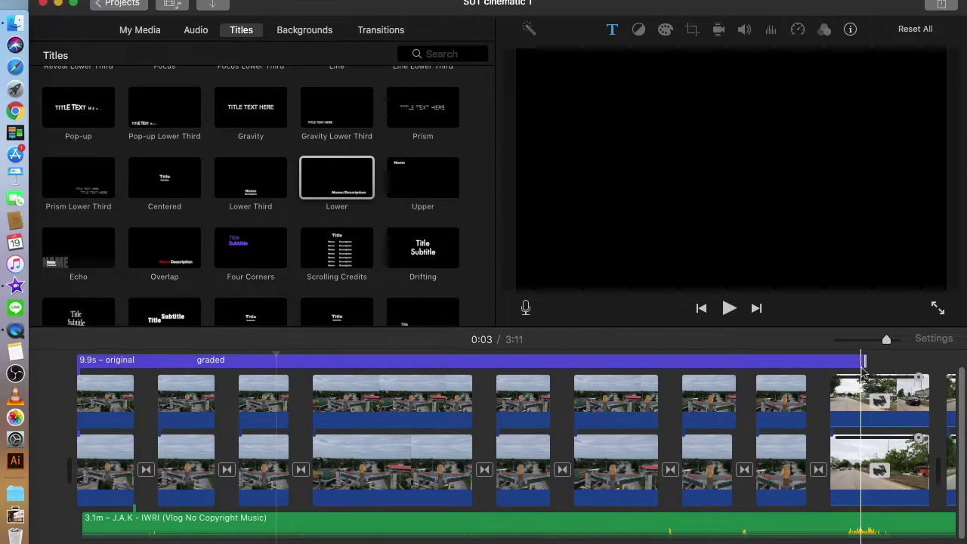
{"action": "scroll", "coordinate": [864, 371], "scroll_direction": "right", "scroll_amount": 10}
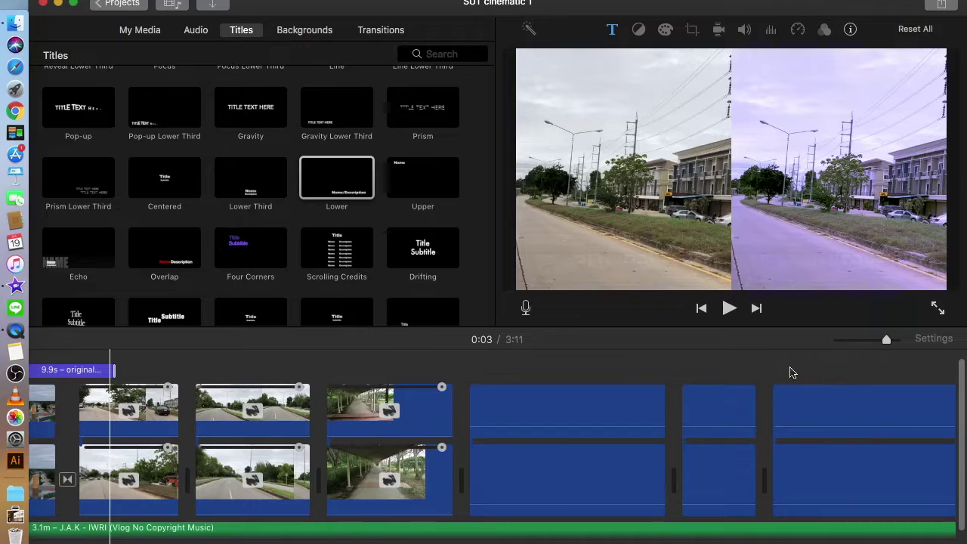
{"action": "left_click_drag", "start_coordinate": [115, 371], "coordinate": [691, 372]}
{"action": "scroll", "coordinate": [729, 391], "scroll_direction": "left", "scroll_amount": 10}
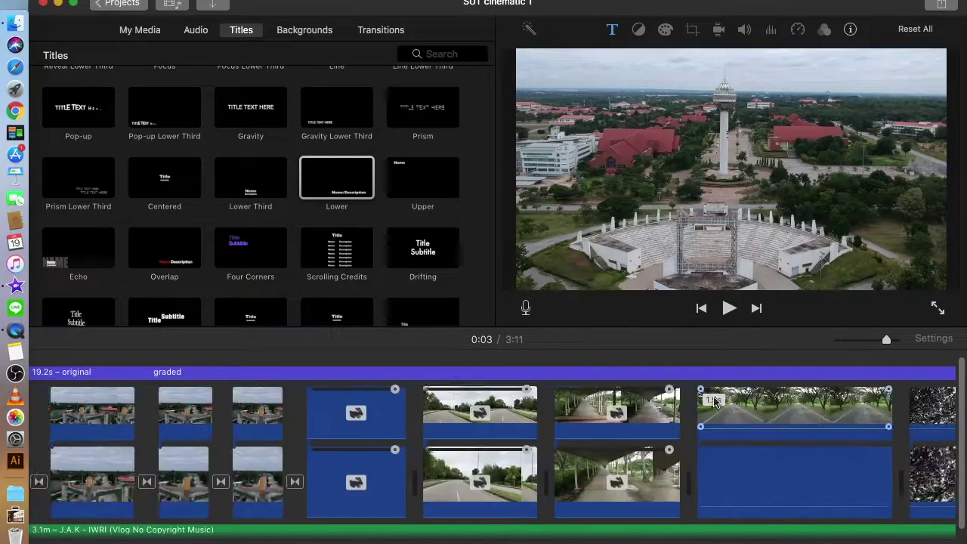
Step: Try Brush Script MT Italic for the "original / graded" title, then set its font to Avenir Next Ultra Light
{"action": "left_click", "coordinate": [168, 375]}
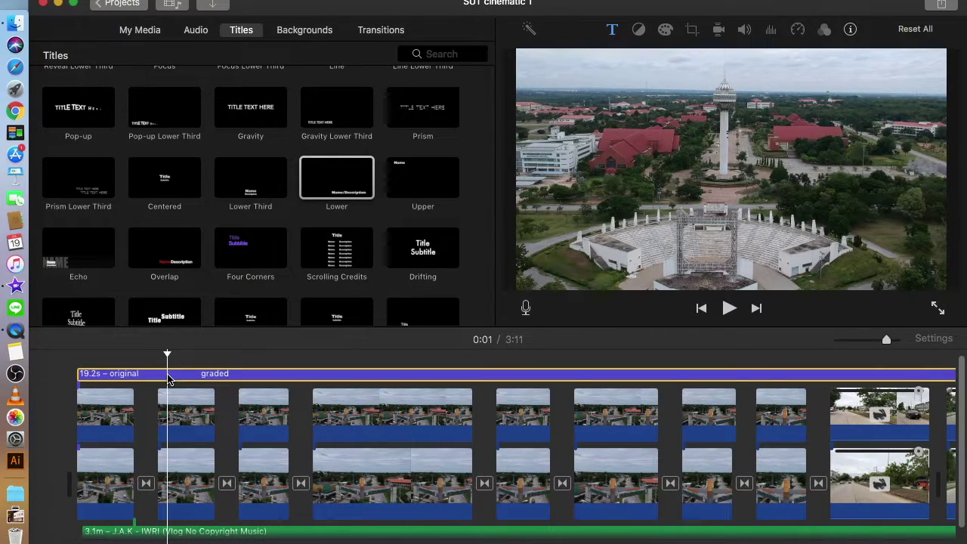
{"action": "double_click", "coordinate": [168, 376]}
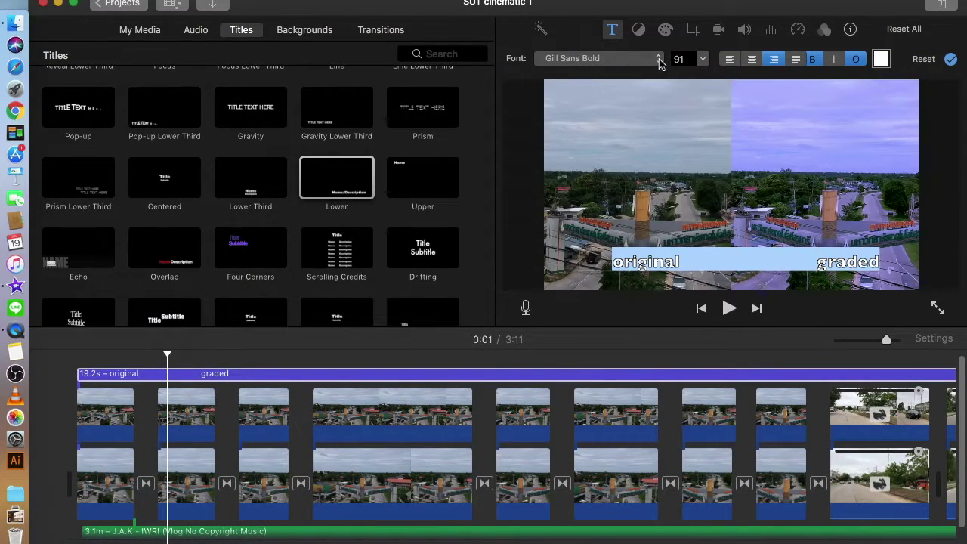
{"action": "left_click", "coordinate": [659, 60]}
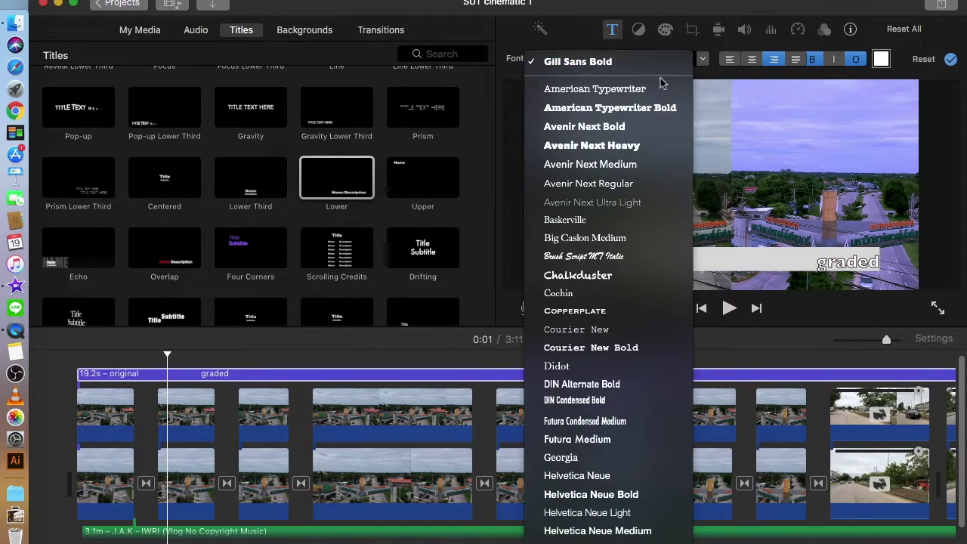
{"action": "left_click", "coordinate": [652, 256]}
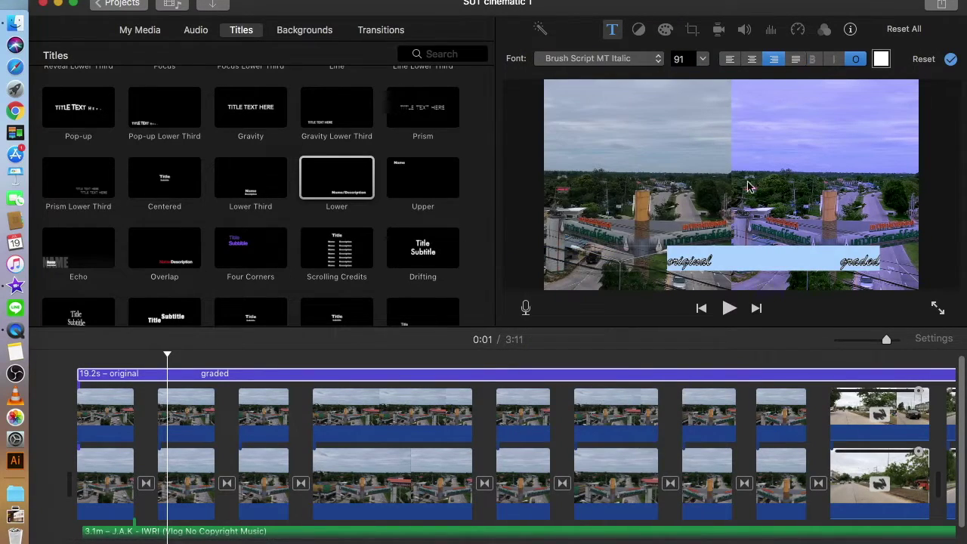
{"action": "left_click", "coordinate": [649, 59]}
{"action": "left_click", "coordinate": [665, 128]}
{"action": "left_click", "coordinate": [760, 264]}
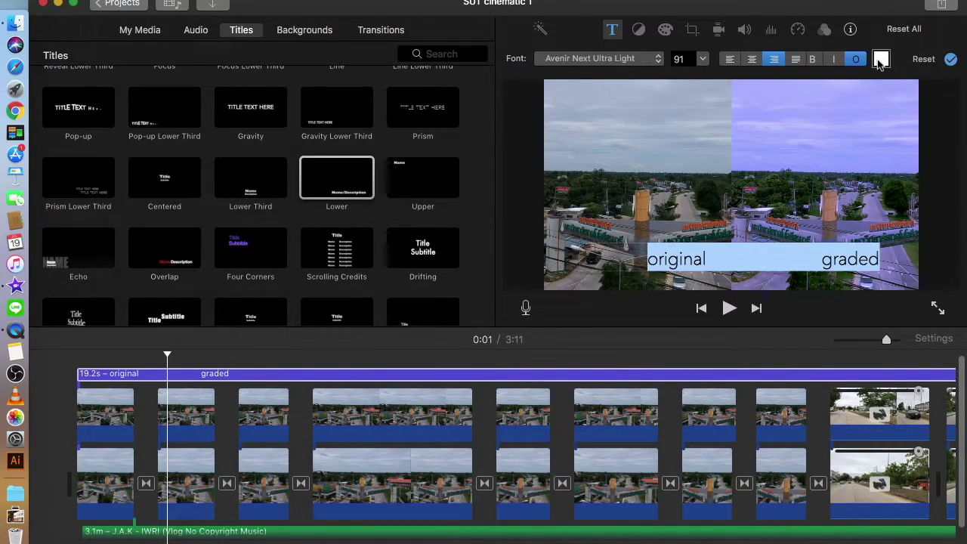
Step: Set the "original / graded" title's text color to the Snow pencil color
{"action": "left_click", "coordinate": [881, 58]}
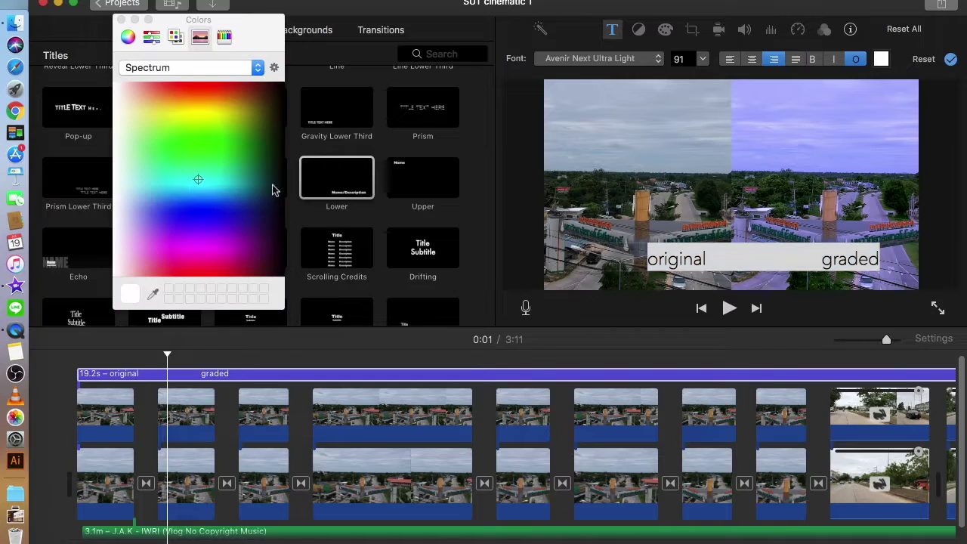
{"action": "left_click", "coordinate": [225, 36]}
{"action": "left_click", "coordinate": [277, 97]}
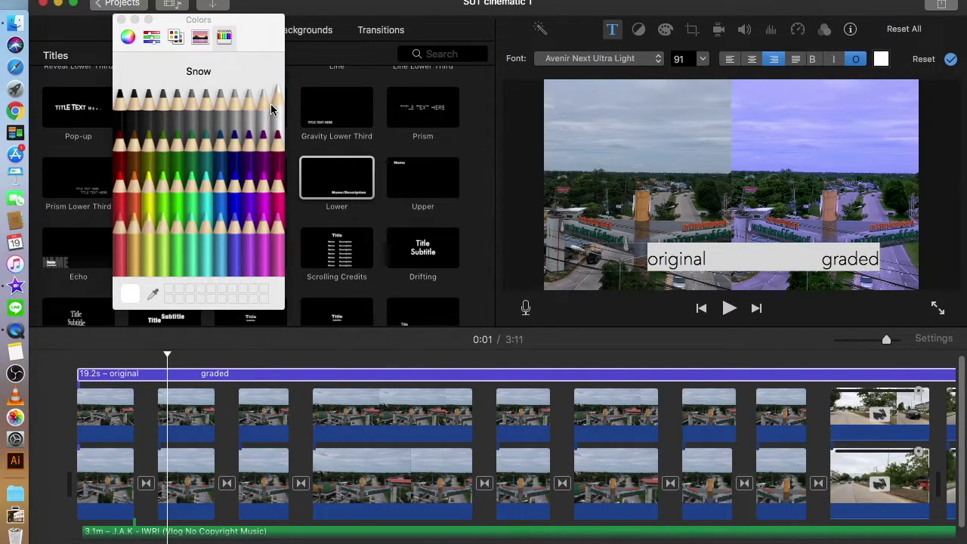
{"action": "left_click", "coordinate": [881, 59]}
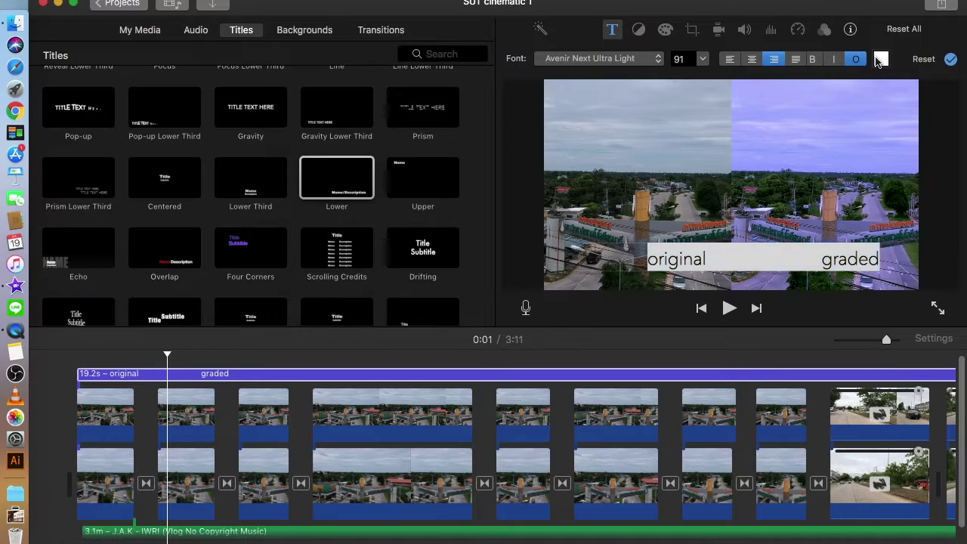
{"action": "left_click", "coordinate": [881, 58]}
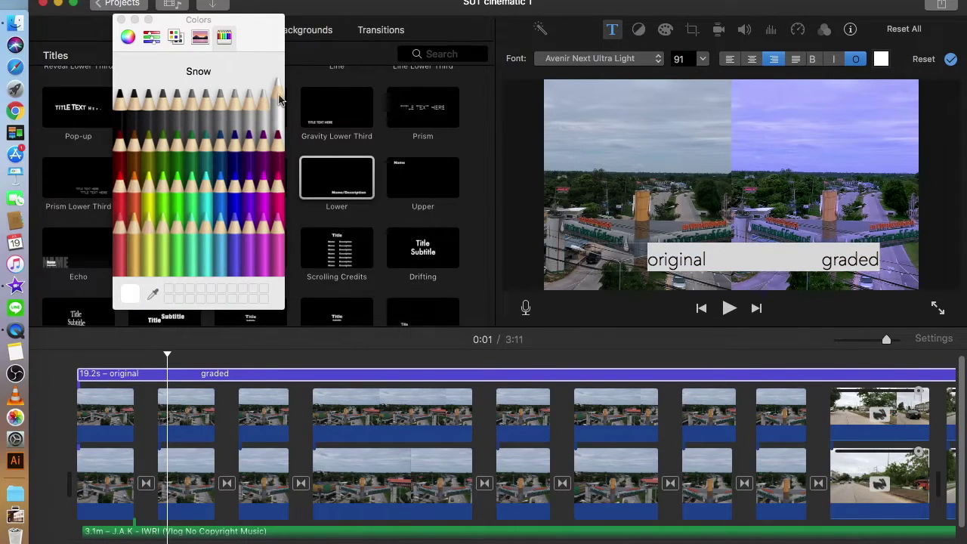
{"action": "left_click", "coordinate": [810, 151]}
{"action": "left_click", "coordinate": [762, 260]}
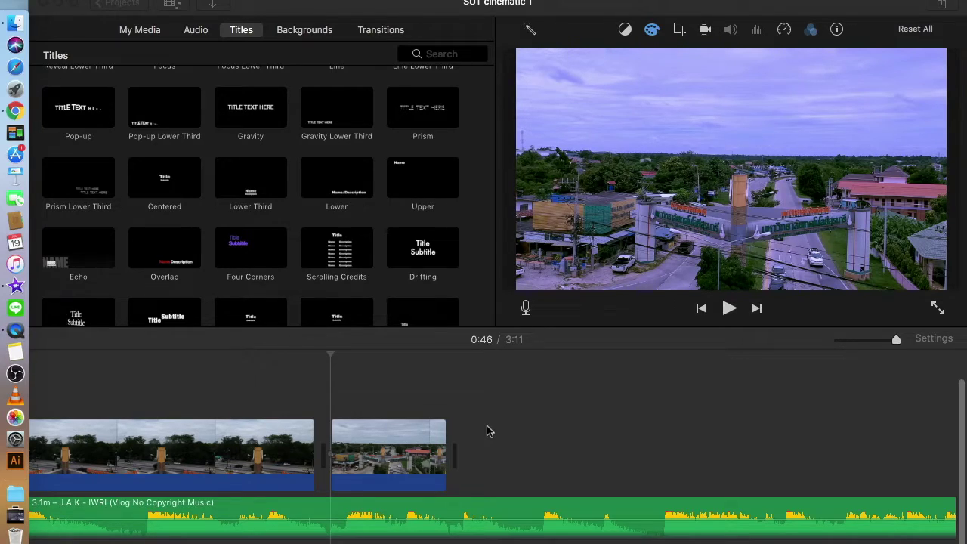
Step: Duplicate the short gate clip at the end of the video track and stack the copy as an overlay directly above it
{"action": "left_click", "coordinate": [392, 455]}
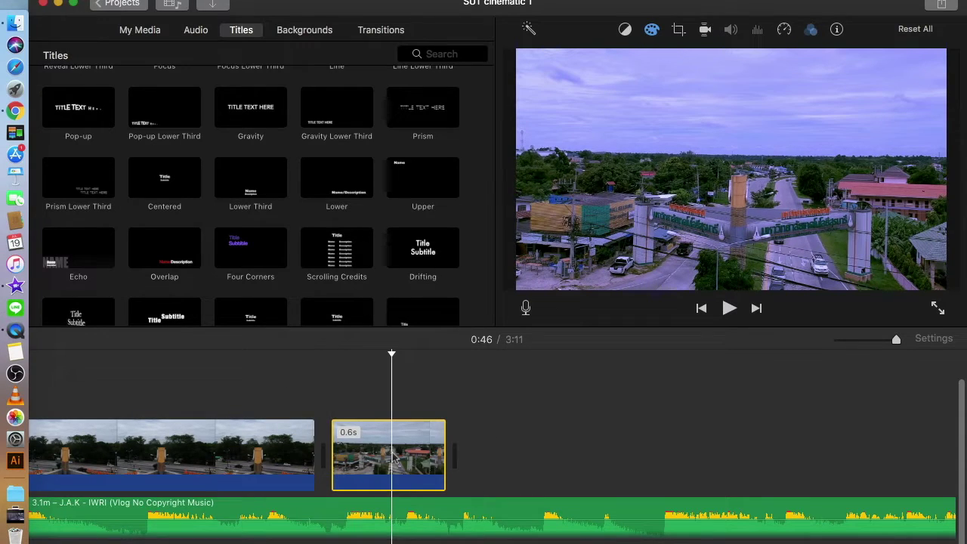
{"action": "key", "text": "super+v"}
{"action": "left_click", "coordinate": [492, 427]}
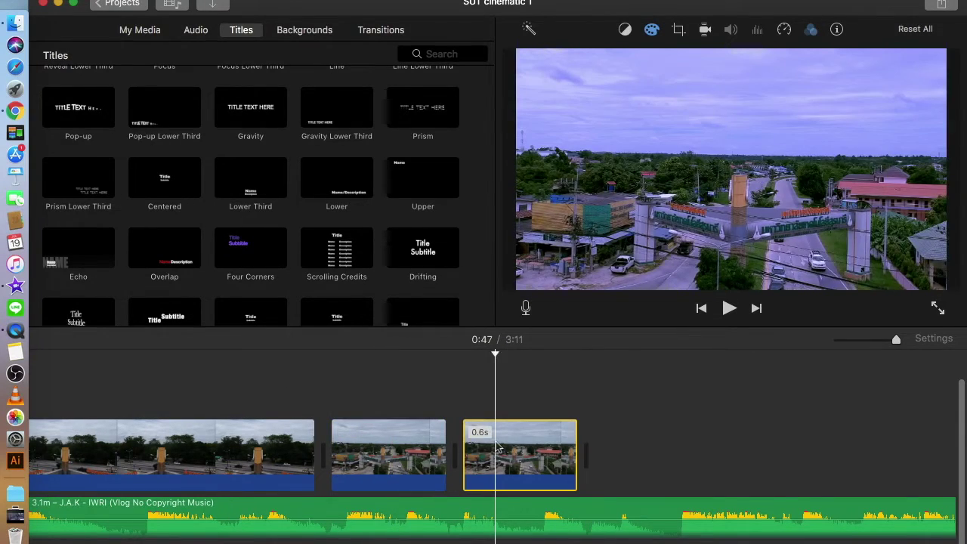
{"action": "left_click_drag", "start_coordinate": [491, 427], "coordinate": [370, 379]}
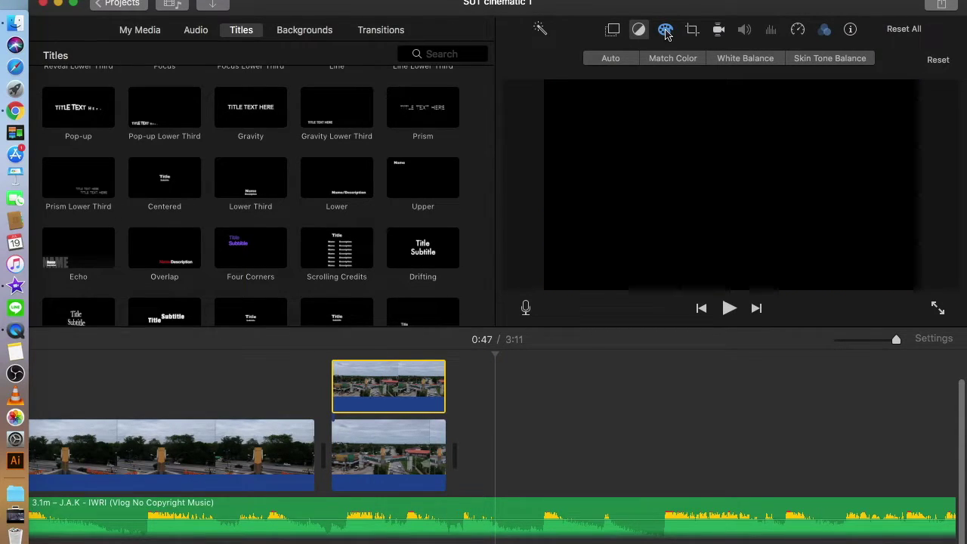
Step: Return the overlay gate clip's shadows and highlights to their neutral marks and show it as a Split Screen positioned Right
{"action": "left_click", "coordinate": [665, 31]}
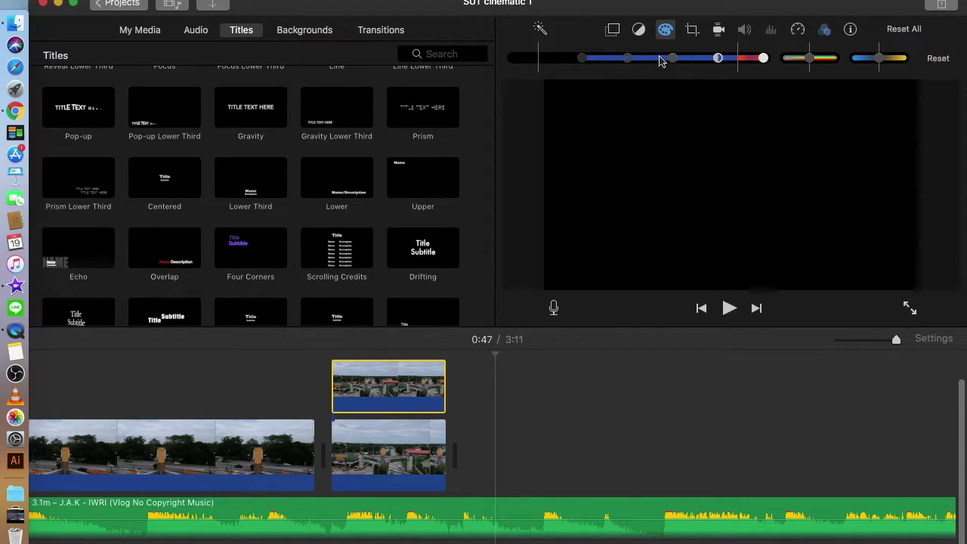
{"action": "left_click_drag", "start_coordinate": [583, 60], "coordinate": [539, 58]}
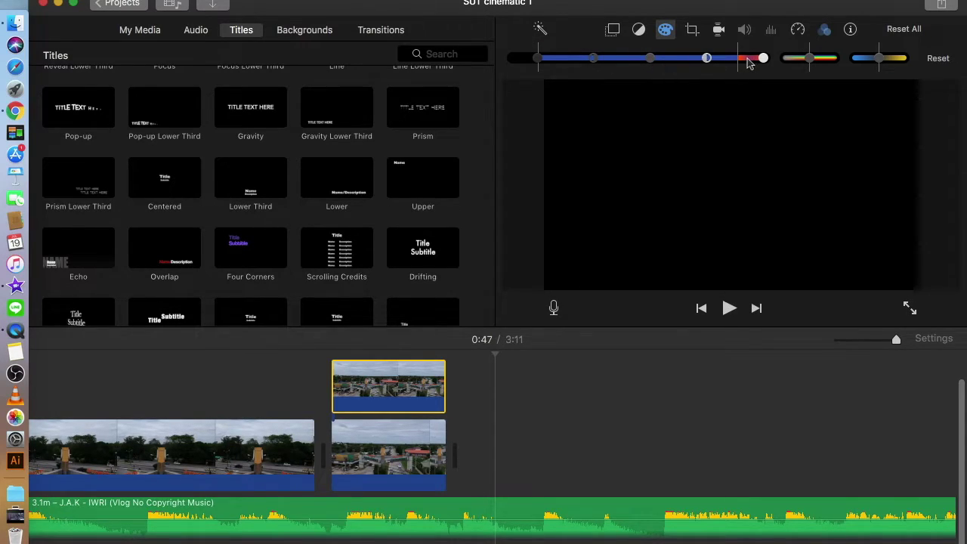
{"action": "left_click_drag", "start_coordinate": [763, 59], "coordinate": [739, 64]}
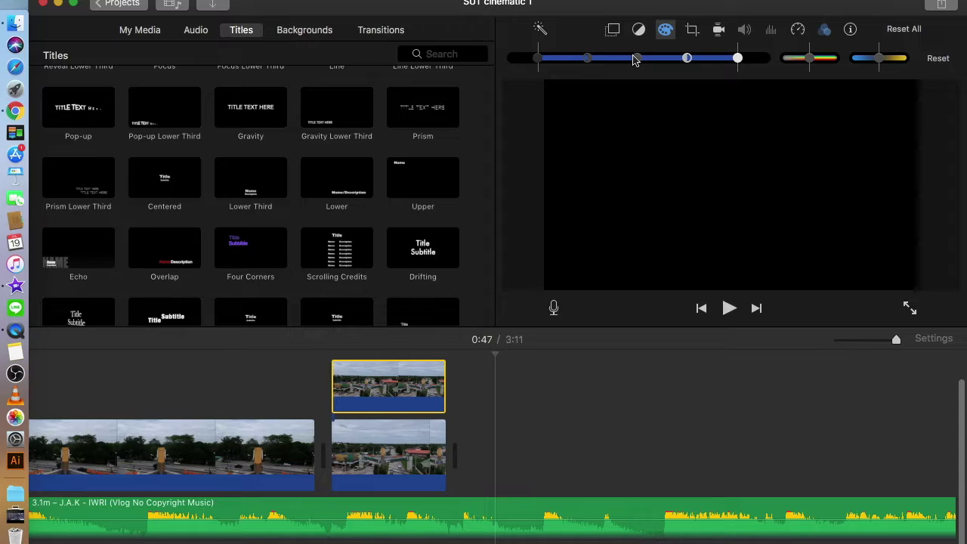
{"action": "left_click", "coordinate": [613, 29]}
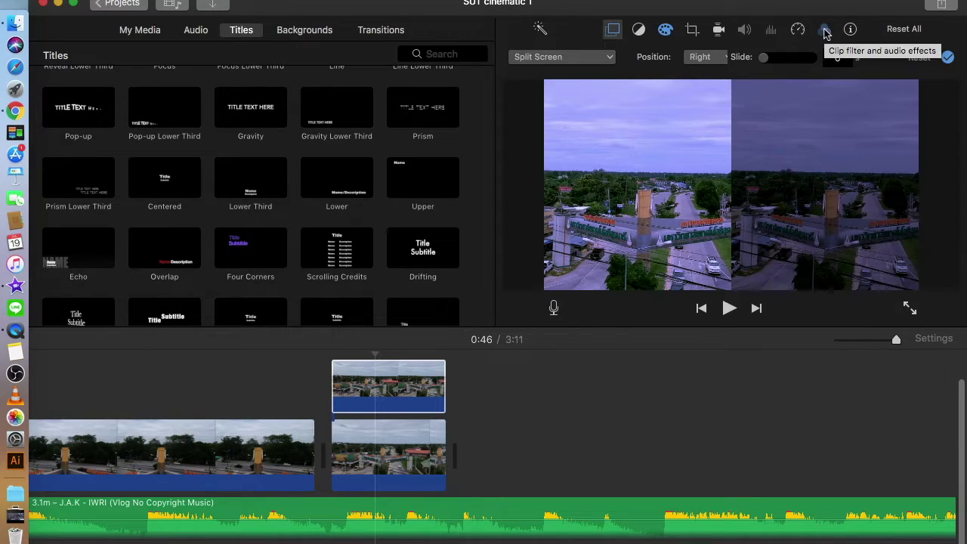
Step: Experiment with the overlay gate clip's highlights, brightness and contrast, ending with neutral highlights and strongly reduced contrast
{"action": "left_click", "coordinate": [665, 29]}
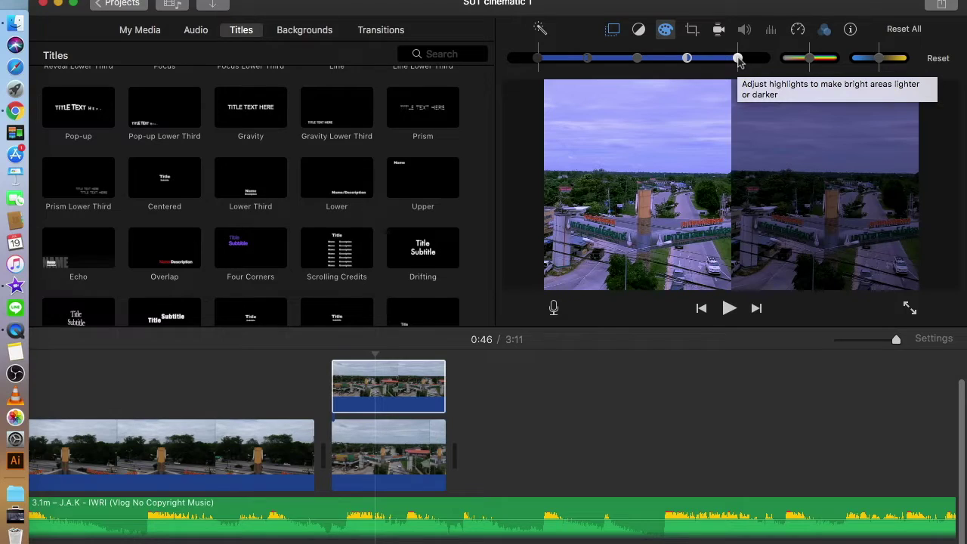
{"action": "left_click_drag", "start_coordinate": [738, 59], "coordinate": [793, 65]}
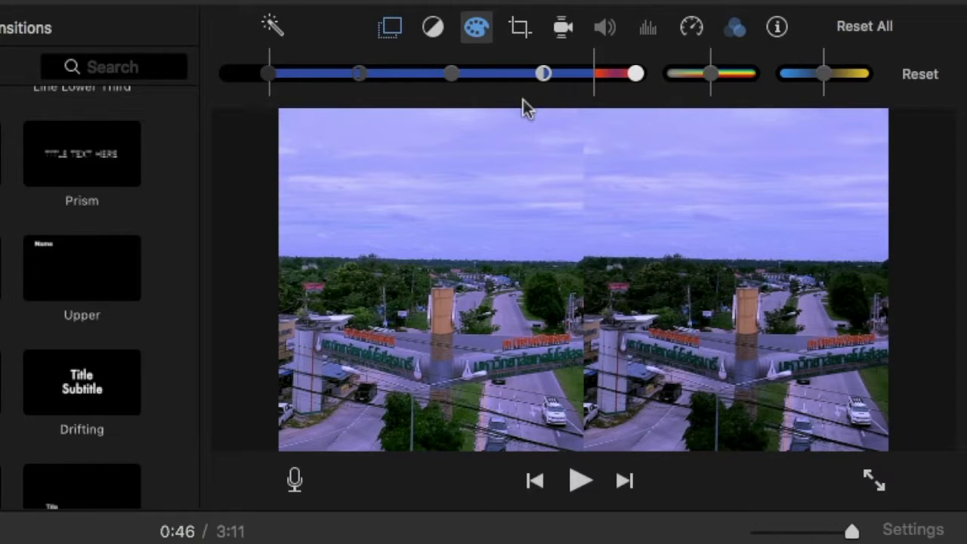
{"action": "left_click", "coordinate": [511, 76]}
{"action": "left_click_drag", "start_coordinate": [511, 75], "coordinate": [473, 87]}
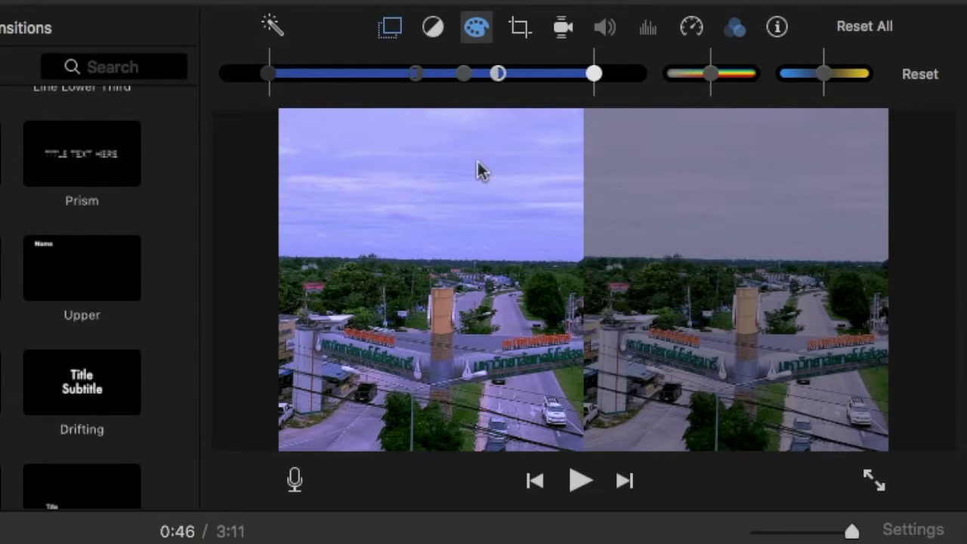
{"action": "left_click_drag", "start_coordinate": [436, 96], "coordinate": [369, 73]}
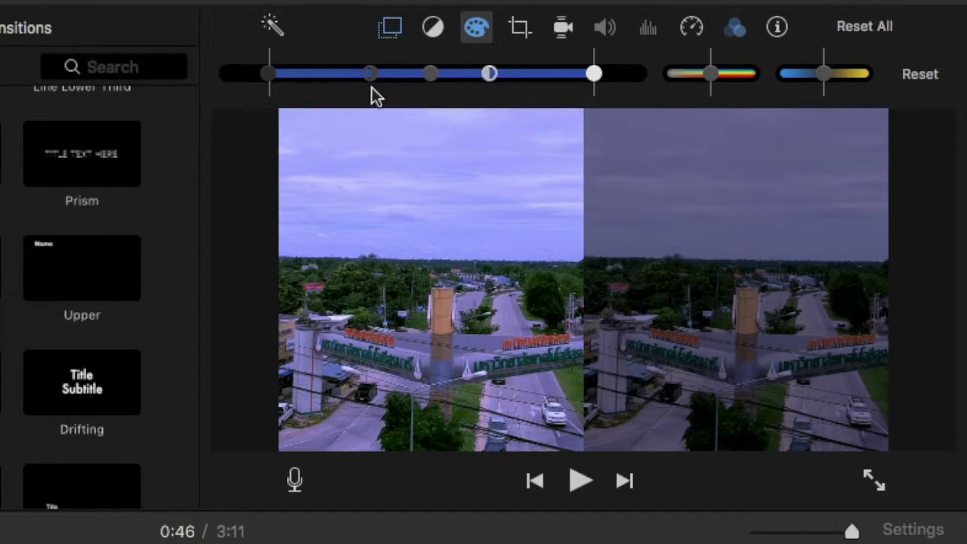
{"action": "left_click_drag", "start_coordinate": [376, 72], "coordinate": [475, 58]}
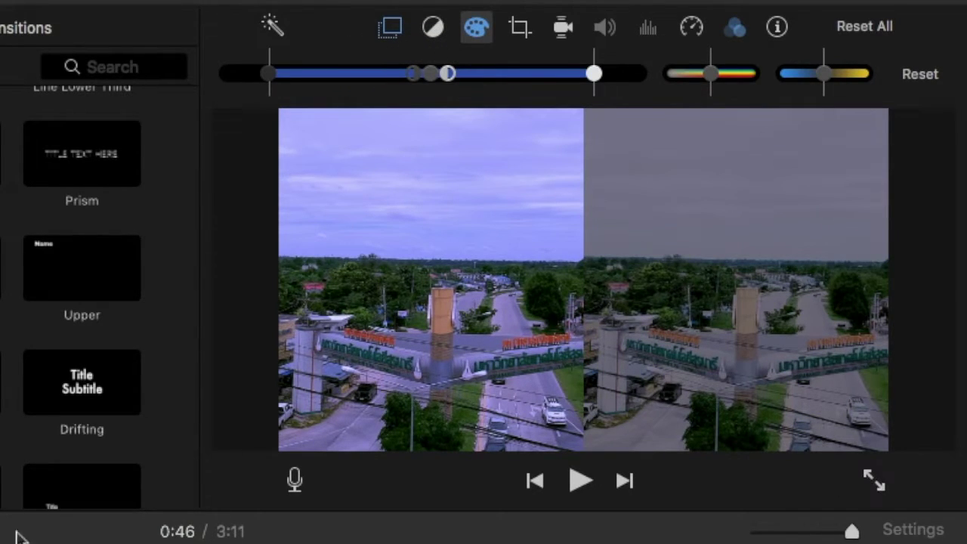
Step: Select the tower clip preceding the gate clip and preview it in full screen
{"action": "left_click", "coordinate": [156, 531]}
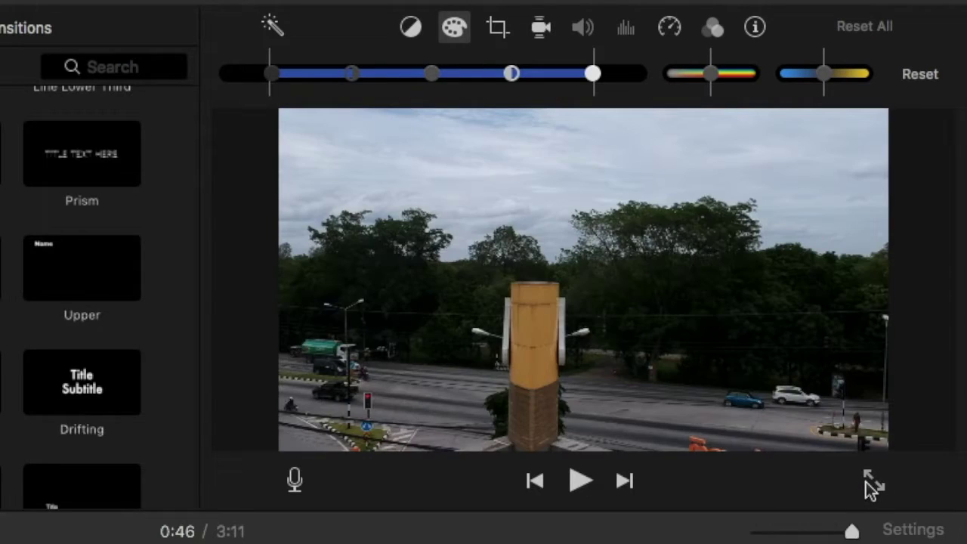
{"action": "left_click", "coordinate": [873, 484]}
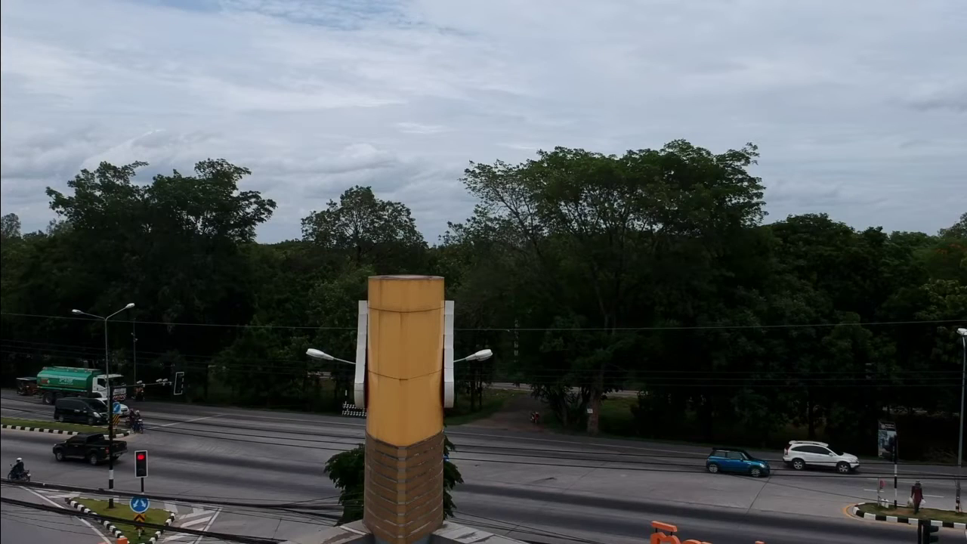